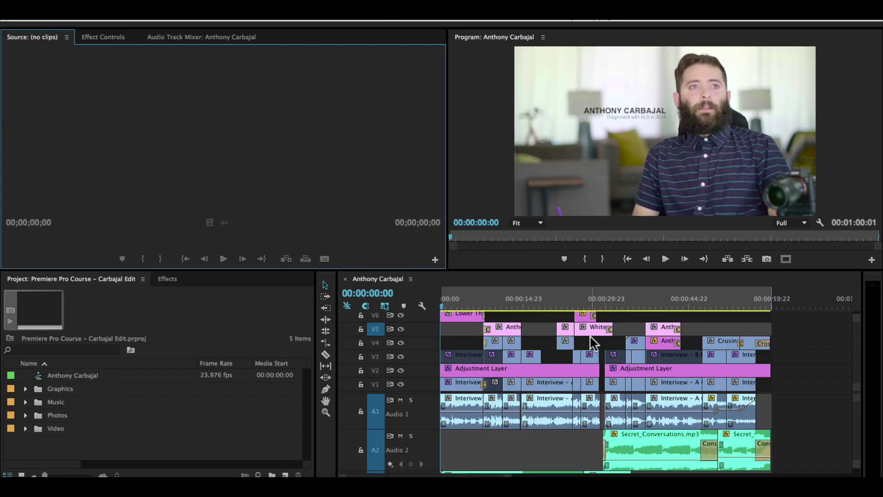
Scrub the playhead through the finished example edit to preview it
drag(450, 306, 434, 323)
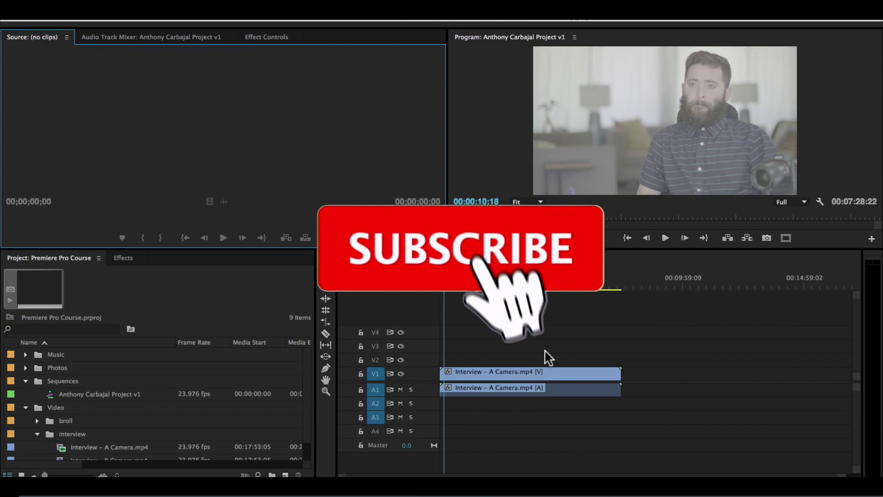
Add Interview – B Camera, raise A Camera to V2/A2, and slide B Camera to the start on V1/A1
scroll(138, 383, down, 1)
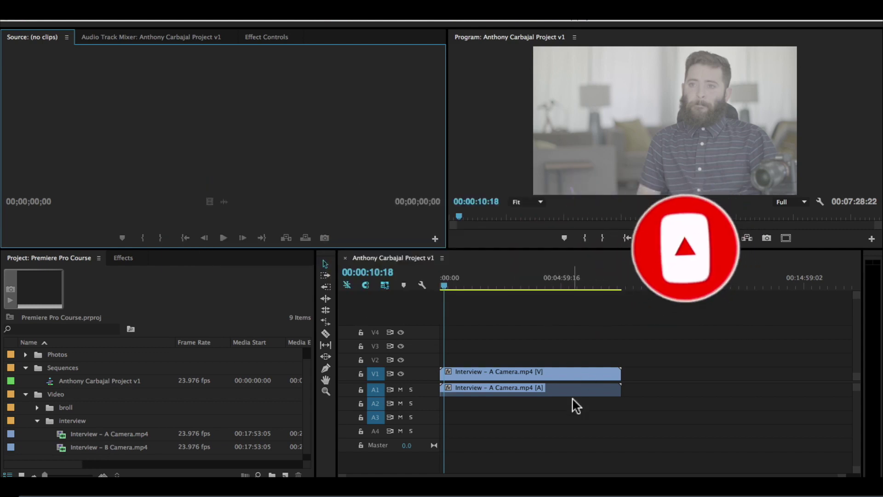
drag(112, 444, 633, 375)
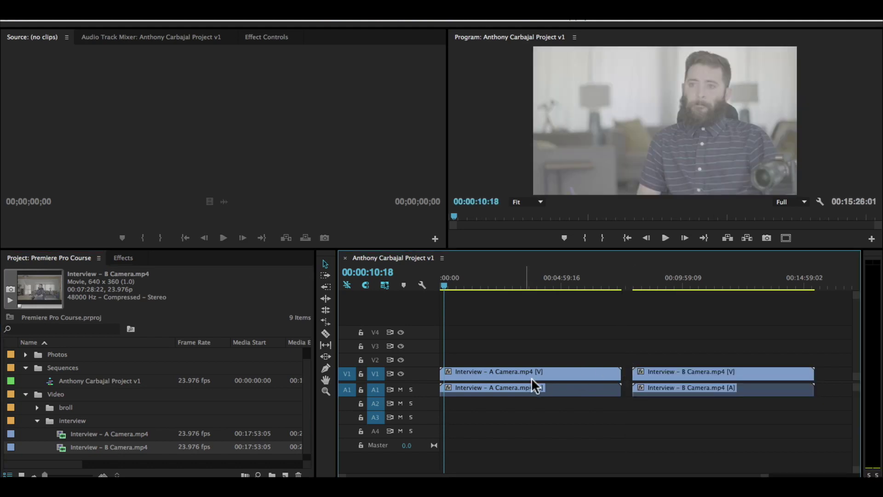
click(512, 375)
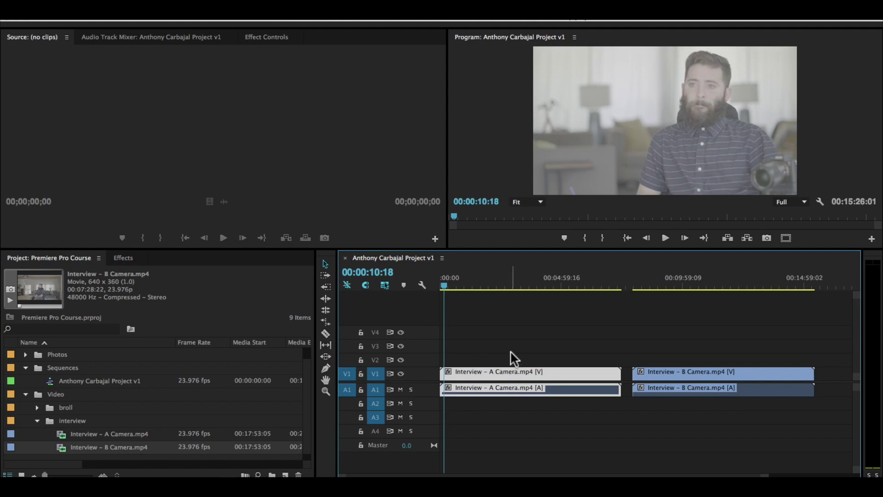
drag(509, 364, 507, 352)
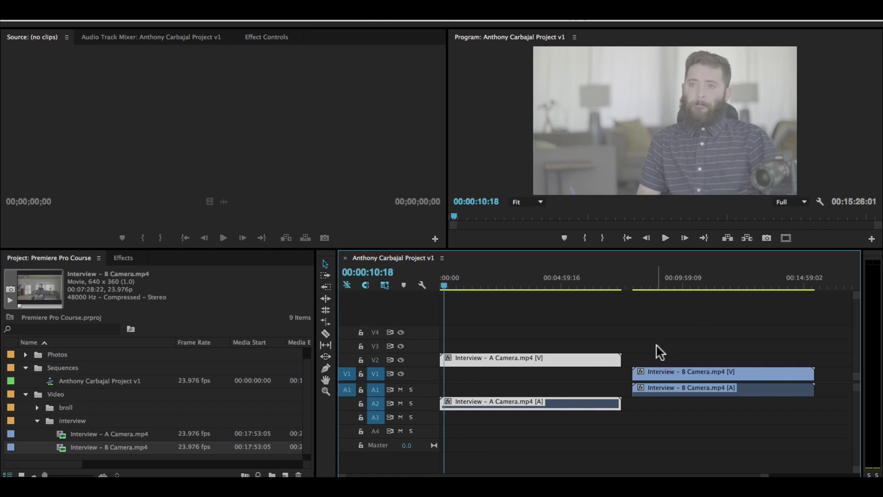
click(662, 372)
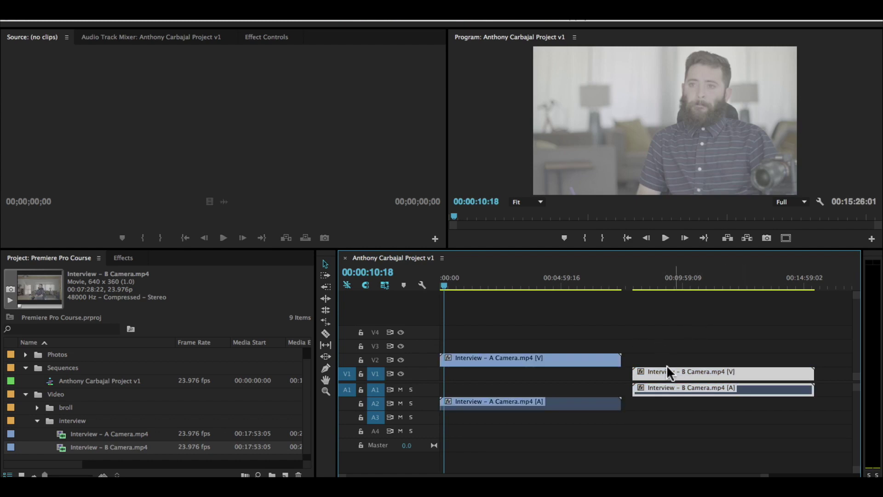
drag(690, 375, 509, 372)
click(460, 281)
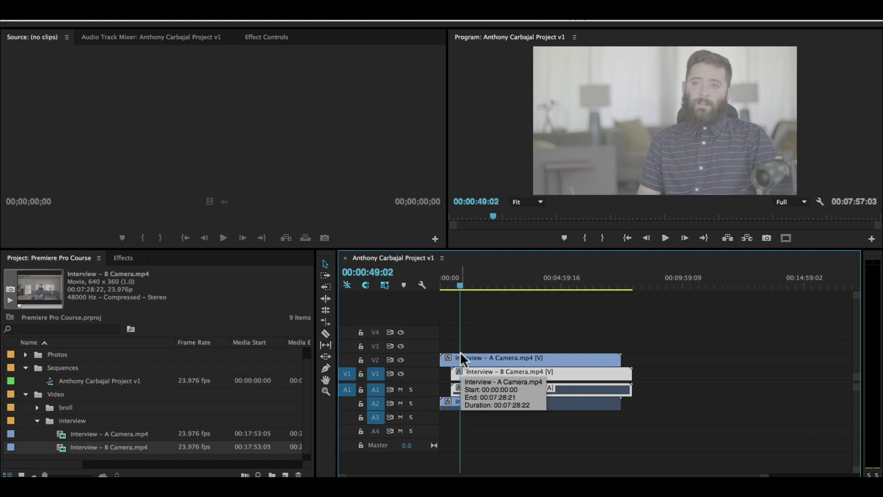
click(400, 359)
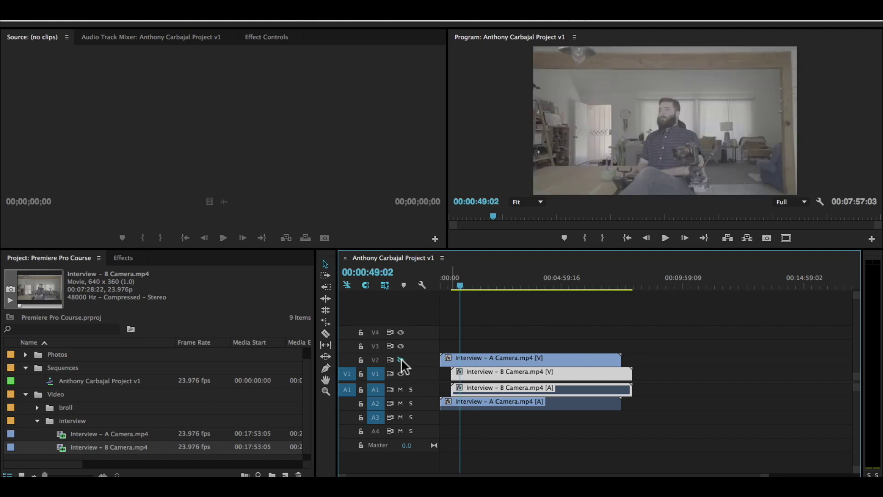
click(401, 359)
click(401, 359)
click(400, 359)
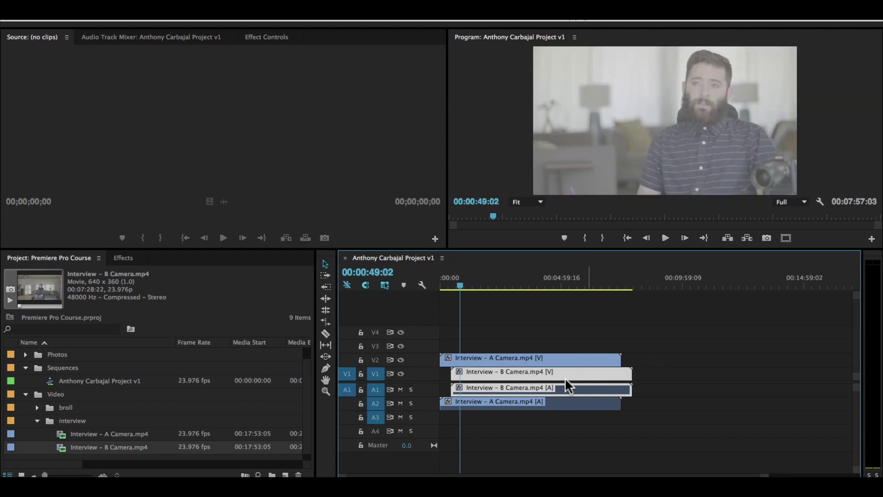
click(490, 357)
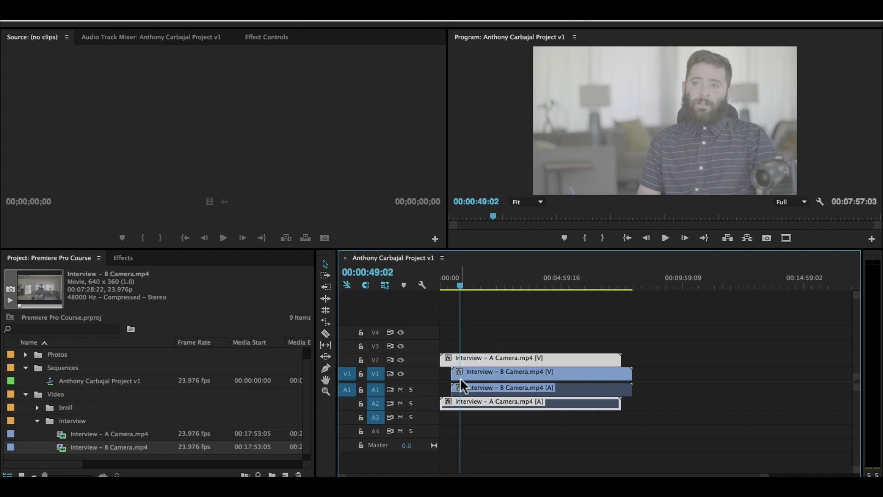
Zoom the timeline and make the A1 and A2 tracks taller so both interview waveforms show
key(equal)
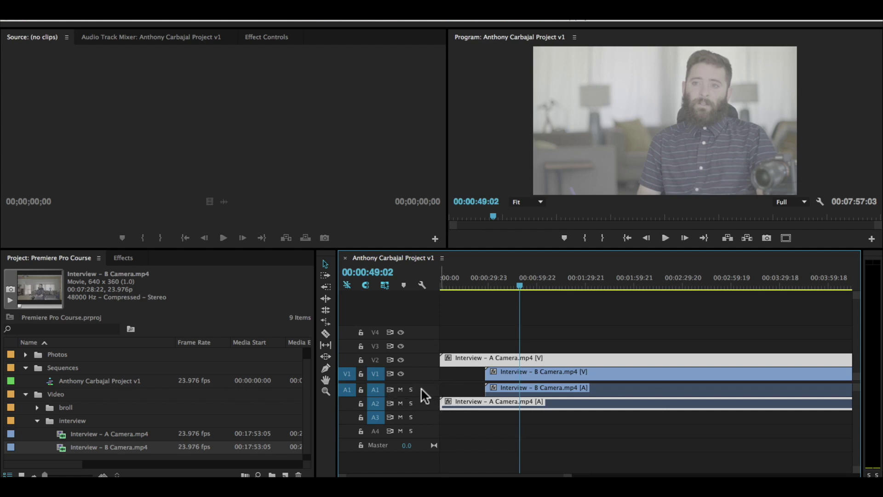
double_click(423, 388)
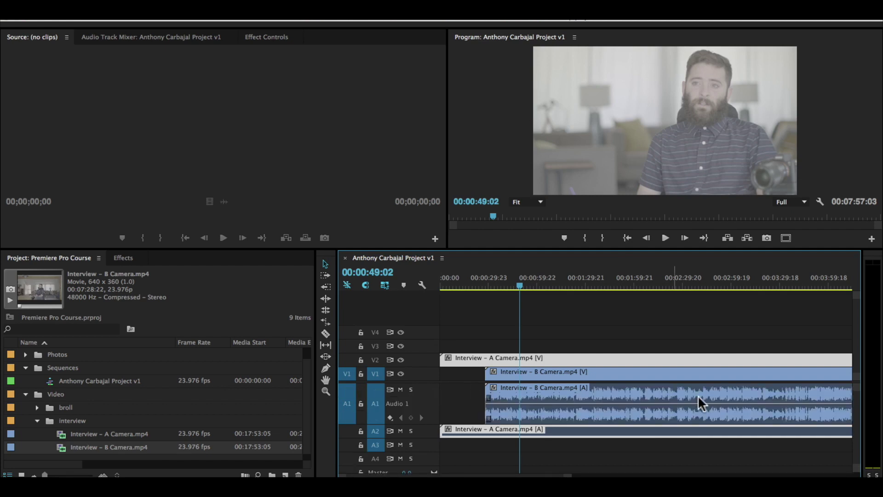
click(419, 432)
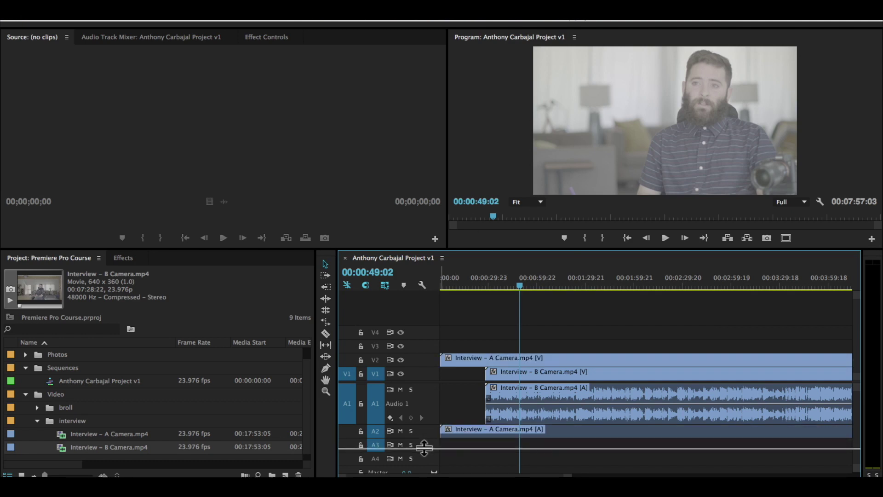
drag(425, 455, 424, 465)
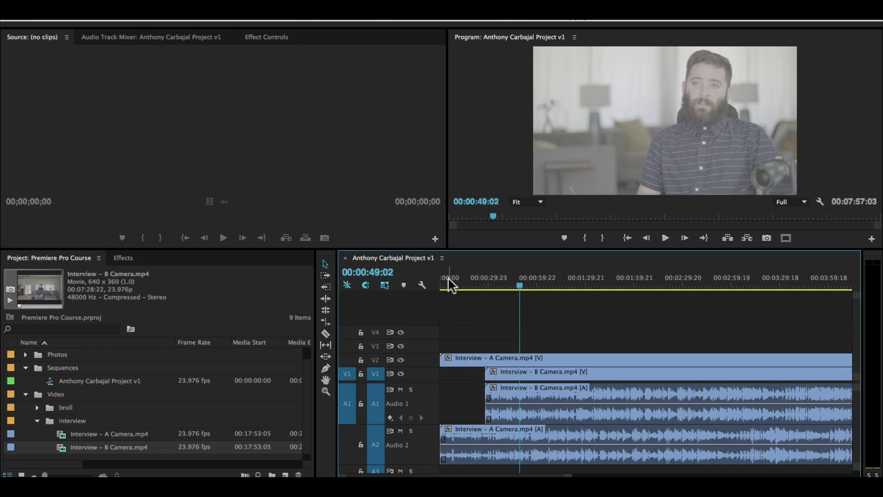
Move the B Camera clips to 00:00:00:00 and play the opening seconds to compare both audio tracks
key(Home)
drag(502, 371, 455, 371)
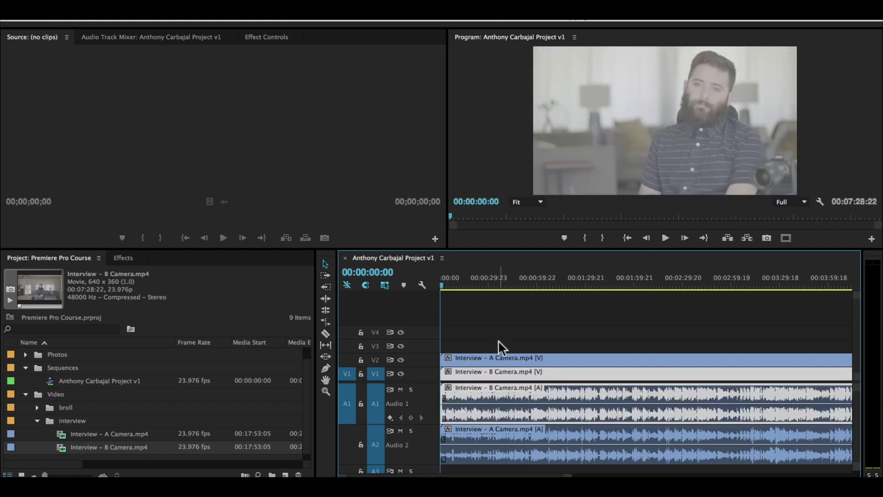
key(=)
key(=)
key(=)
key(=)
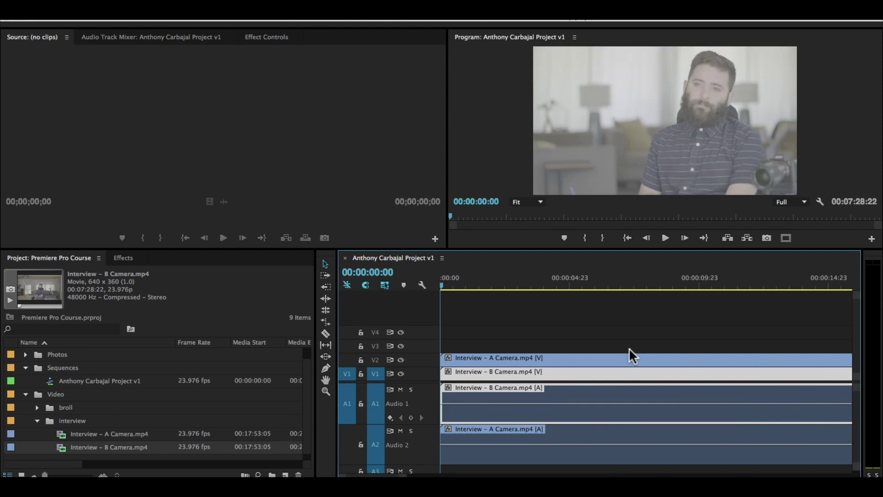
key(=)
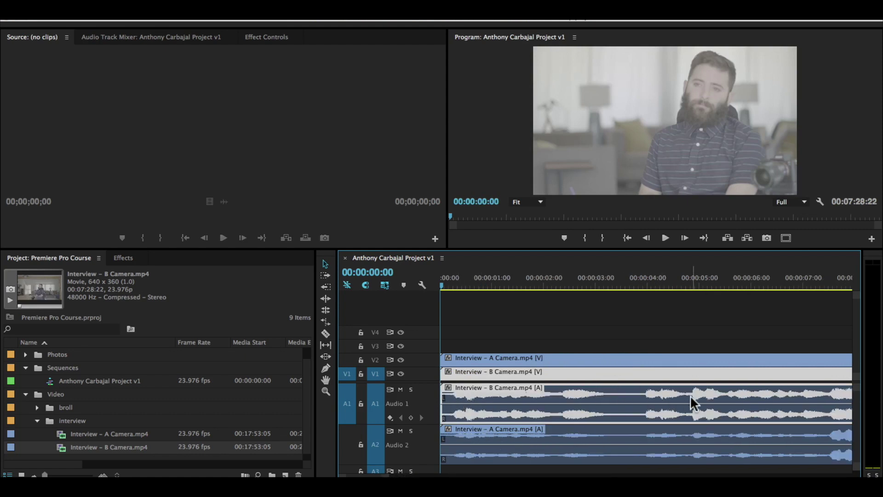
key(space)
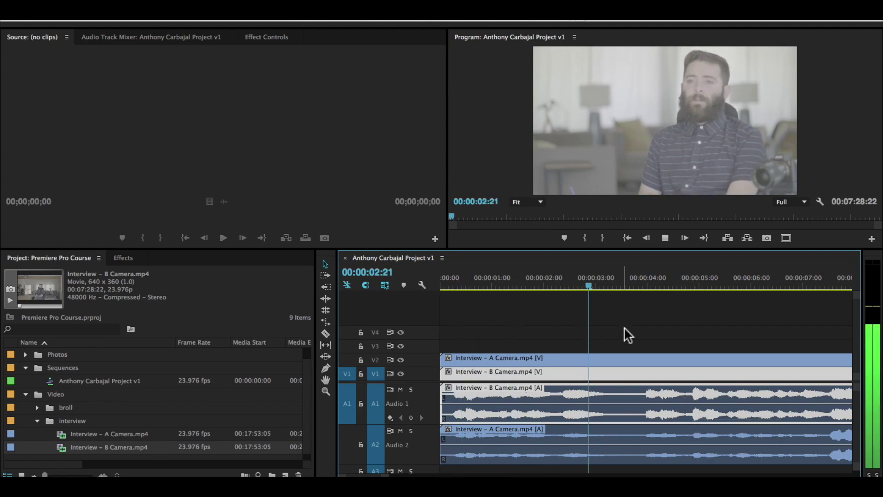
key(minus)
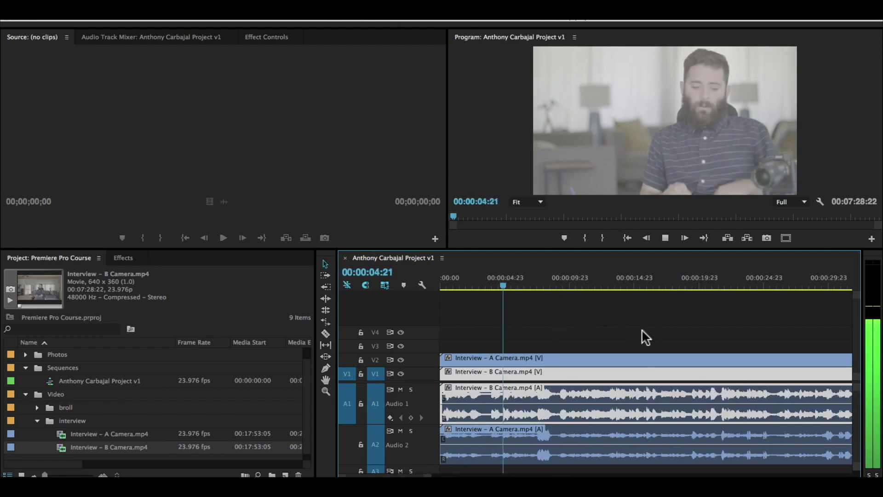
key(space)
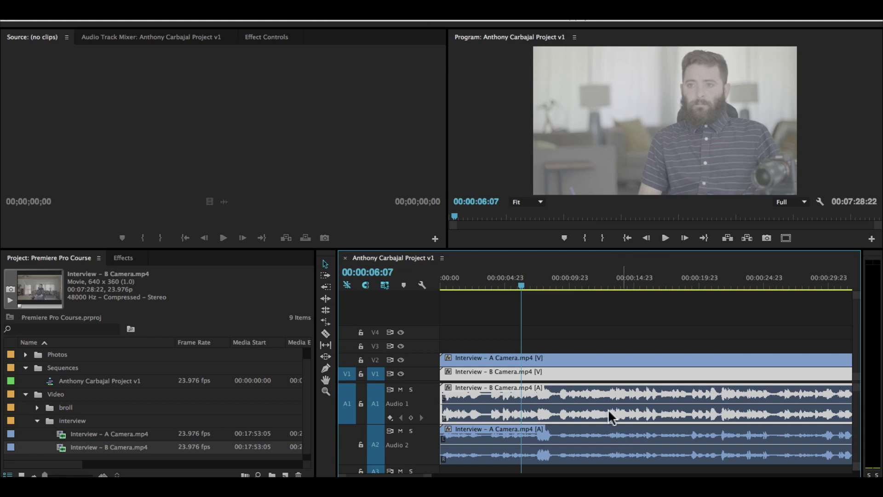
click(590, 324)
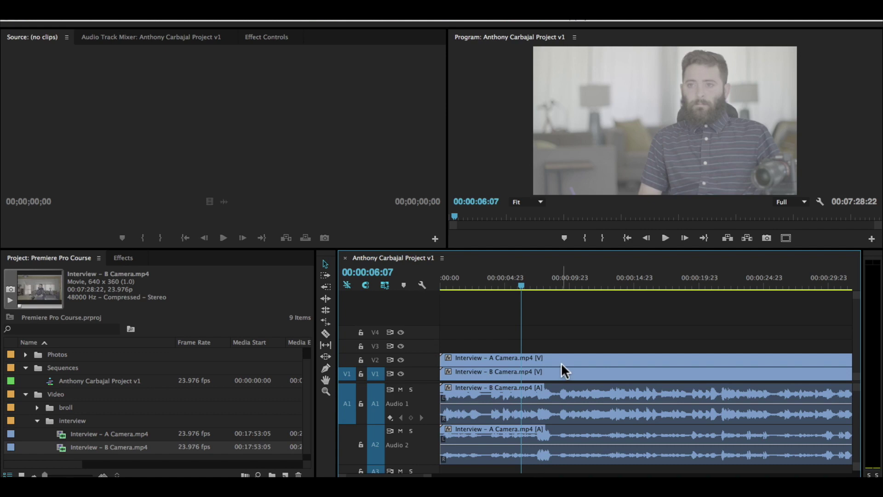
Shift the B Camera V1/A1 clips later until their waveforms match A Camera, making the sequence 00:07:32:13
key(minus)
key(minus)
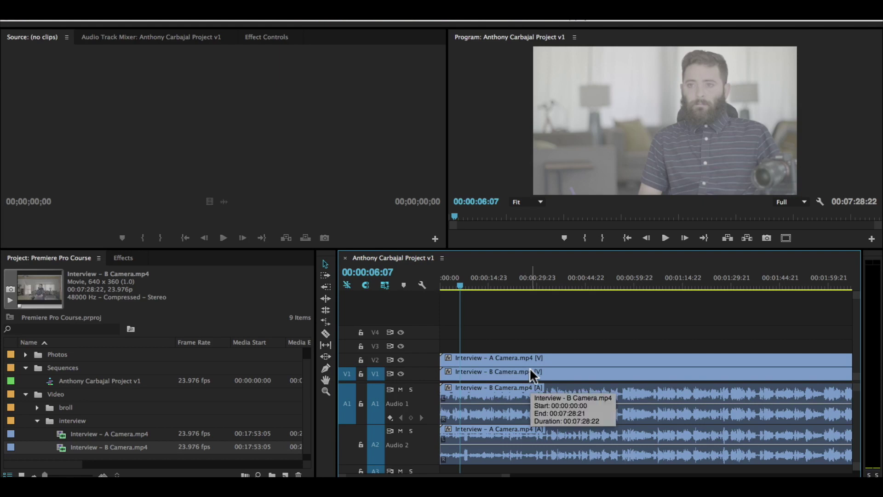
key(equal)
key(equal)
key(equal)
key(equal)
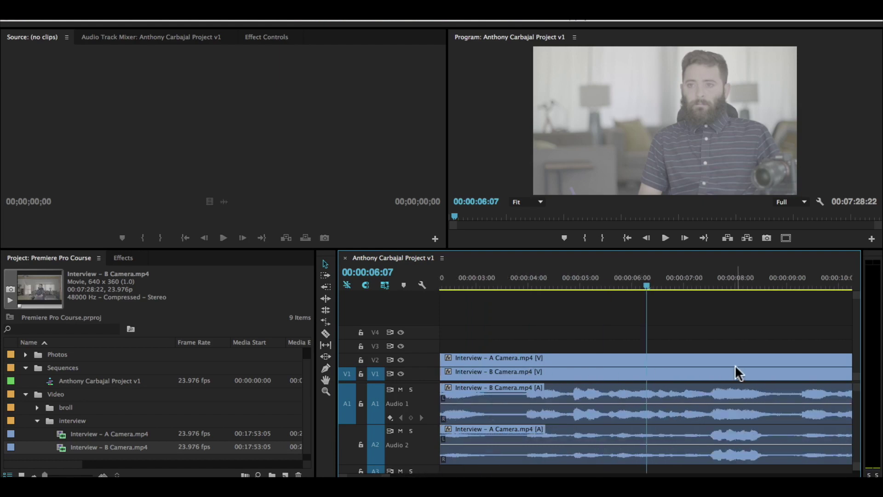
key(equal)
drag(681, 372, 662, 377)
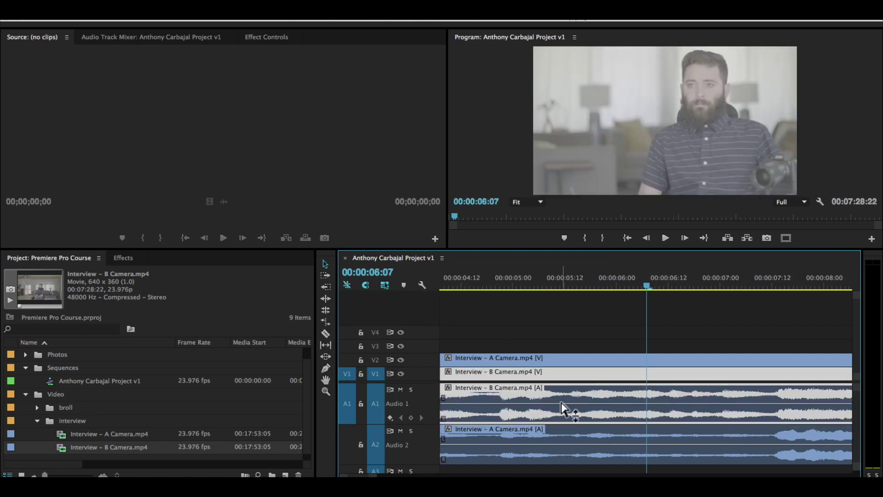
key(minus)
key(minus)
key(minus)
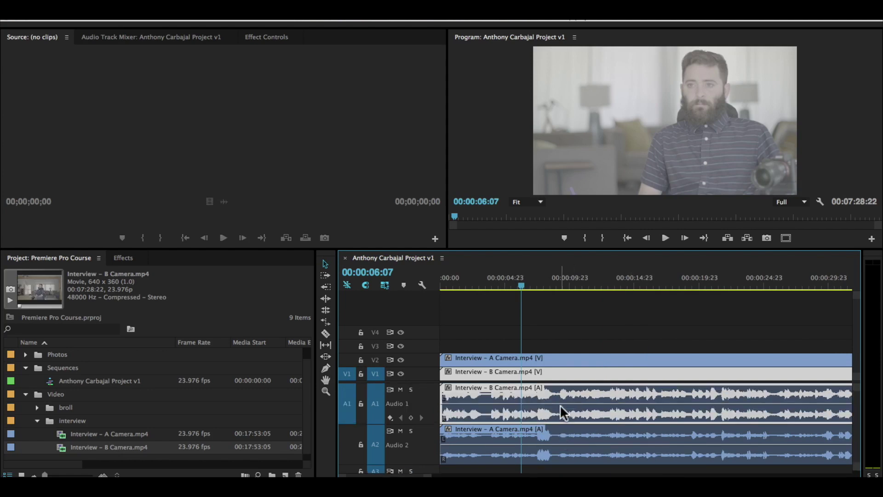
drag(536, 374, 582, 374)
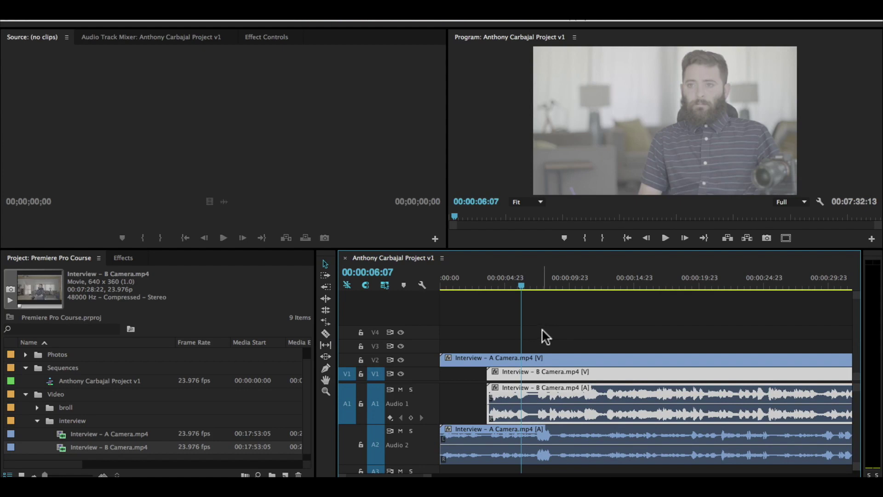
click(507, 330)
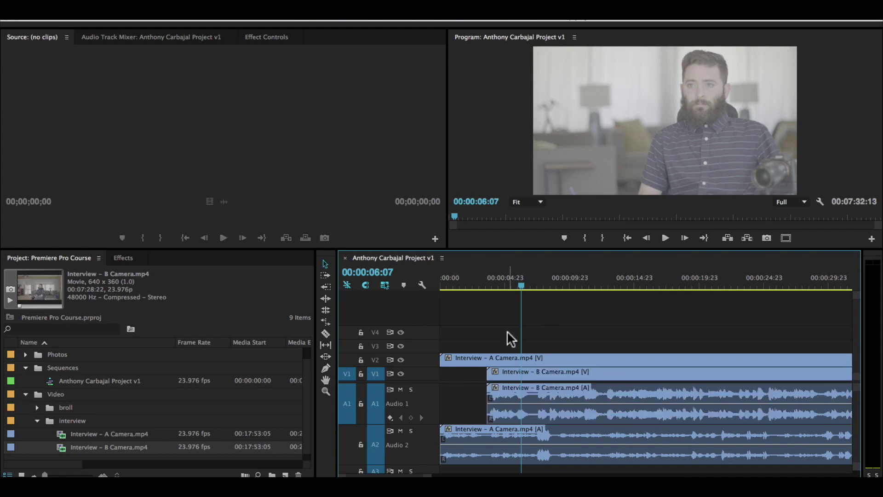
key(minus)
key(minus)
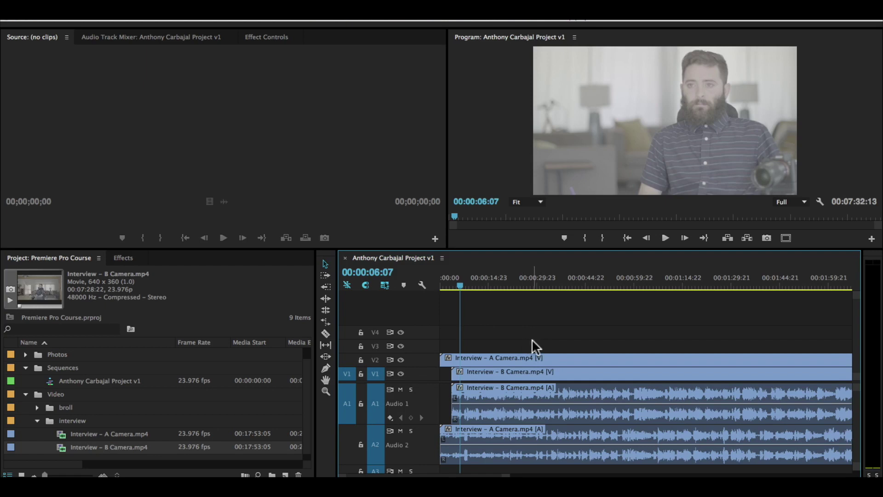
key(minus)
key(minus)
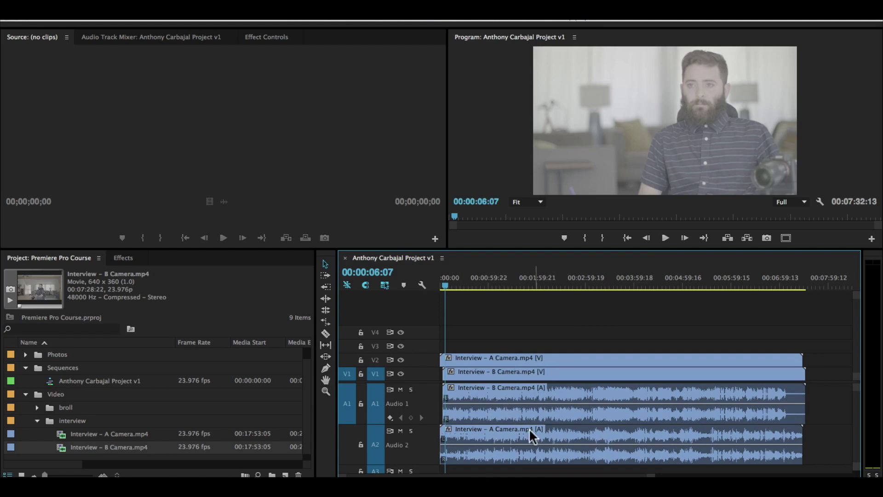
Select all the interview clips and synchronize them with the Synchronize Clips dialog
drag(559, 346, 570, 418)
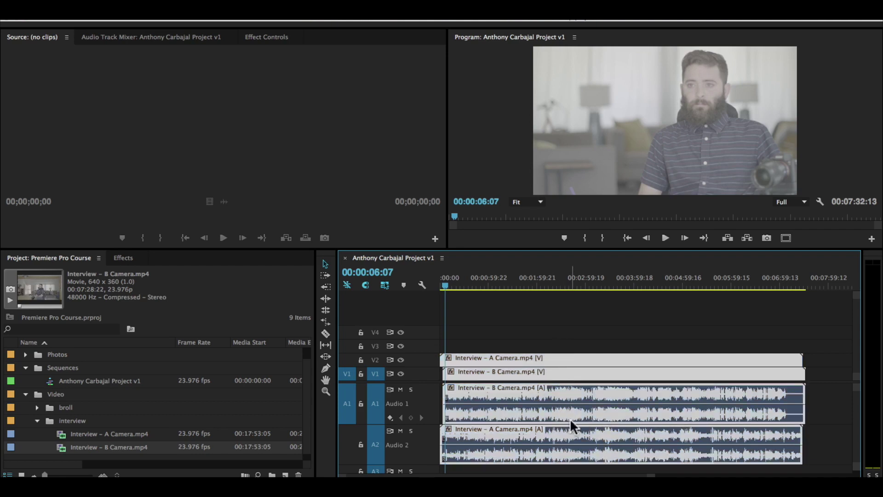
right_click(549, 373)
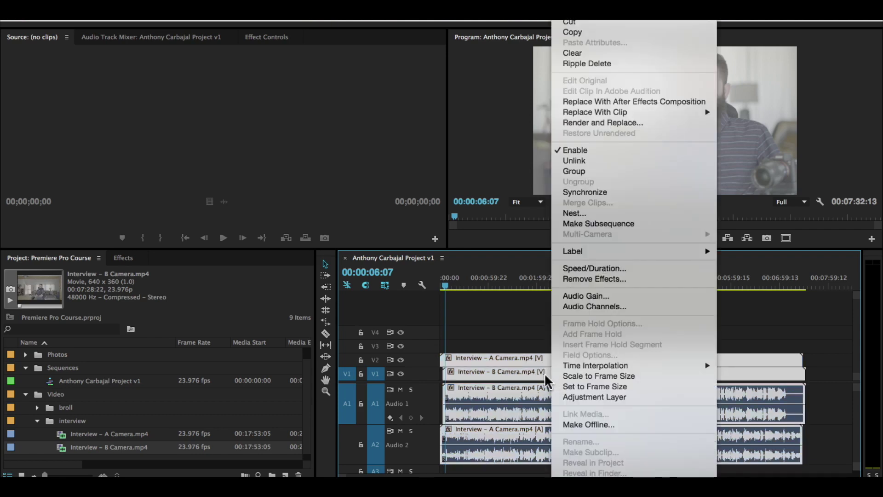
click(577, 191)
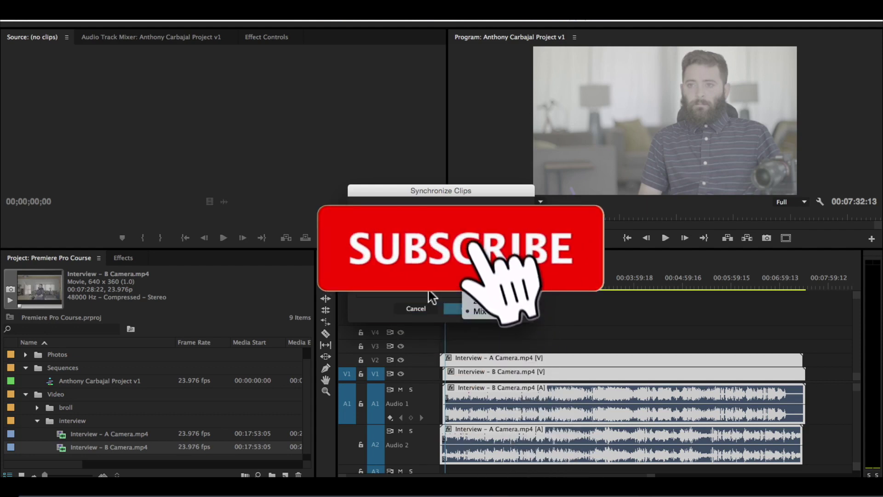
click(469, 304)
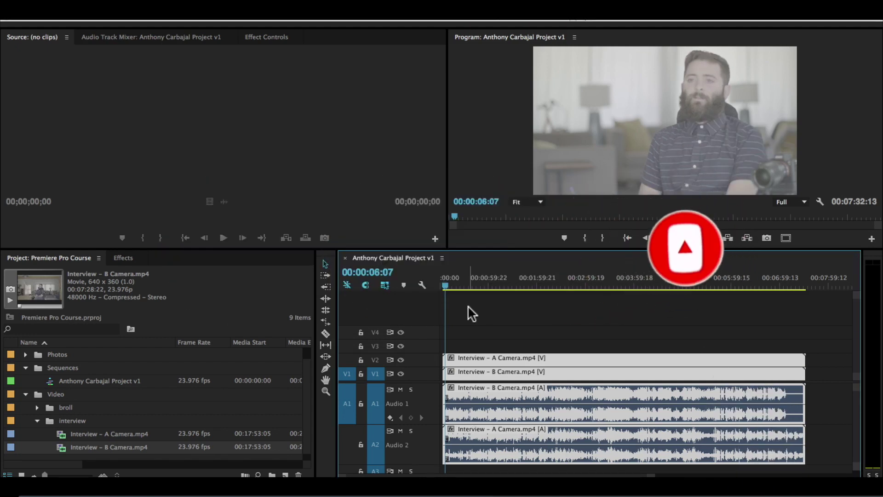
Save the project
key(equal)
key(equal)
key(equal)
key(equal)
key(equal)
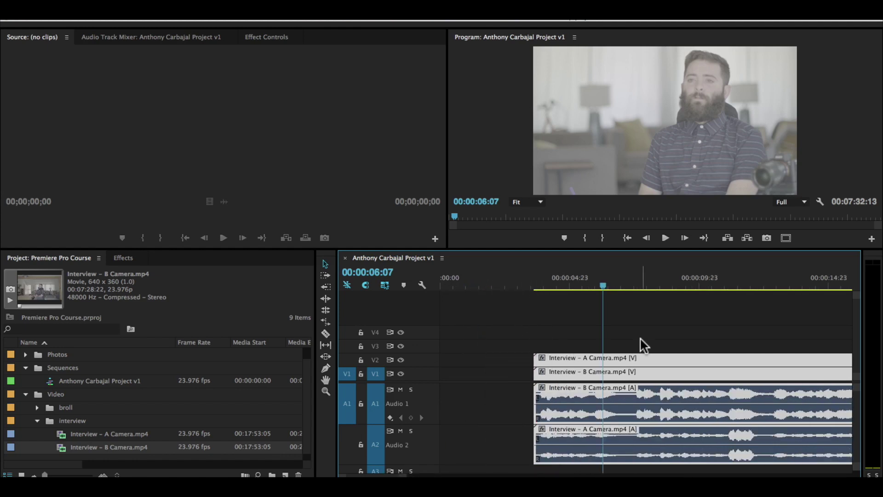
key(minus)
key(minus)
key(super+s)
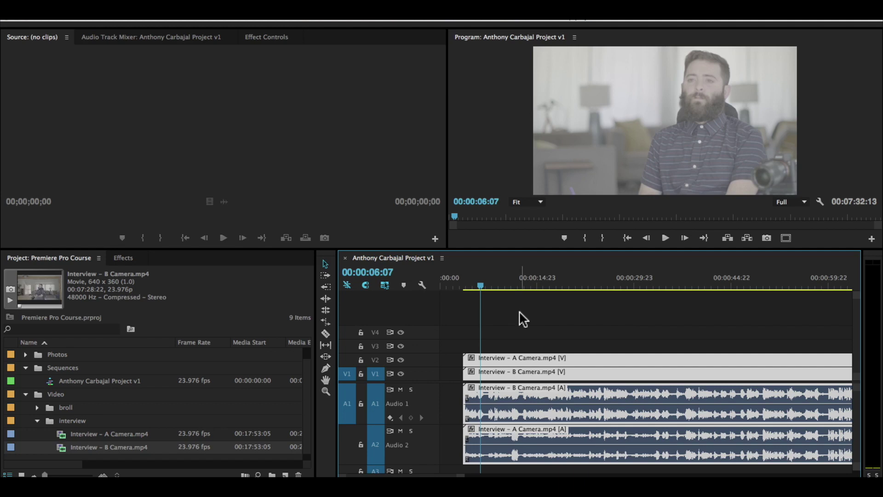
Drag the synced interview clips back to the sequence start at 00:00:00:00
key(minus)
key(minus)
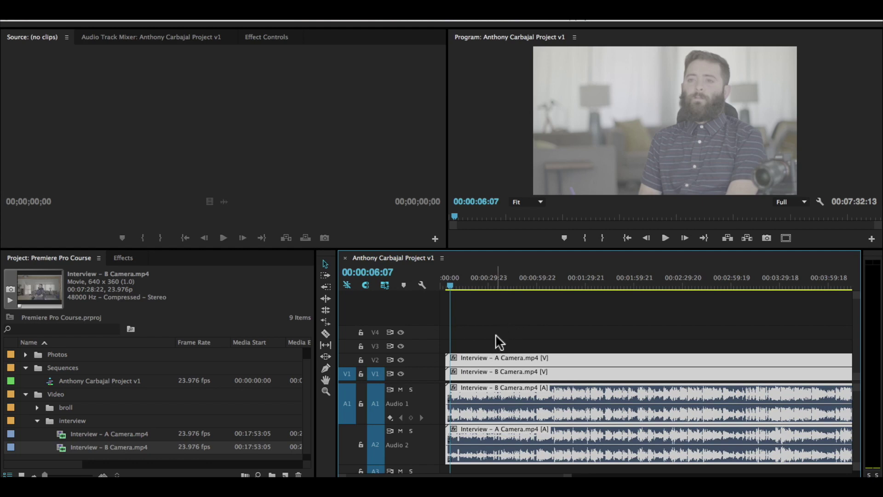
drag(465, 362, 438, 363)
scroll(460, 352, up, 5)
click(477, 278)
drag(476, 277, 439, 279)
drag(456, 354, 414, 354)
Marquee-select all the interview clips in the sequence
click(515, 345)
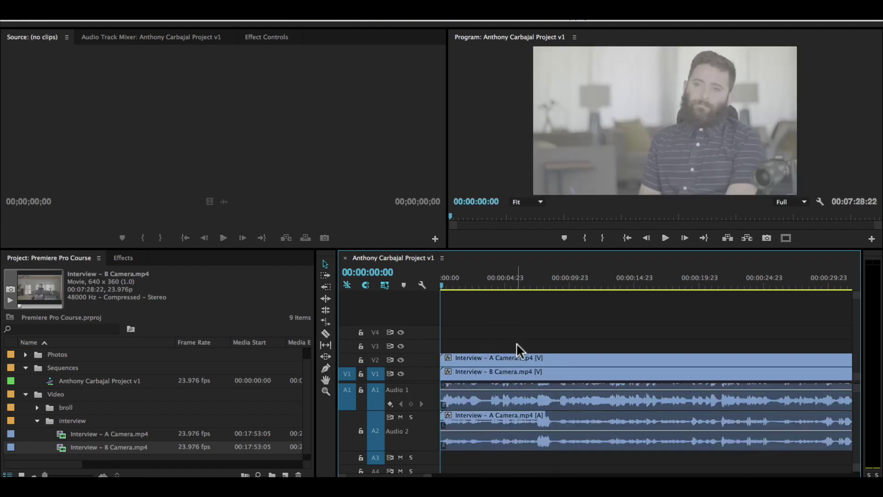
drag(476, 317, 586, 462)
click(507, 326)
drag(464, 337, 573, 462)
click(529, 348)
Test moving the A Camera and B Camera clips together, then fit the whole sequence in view
click(528, 359)
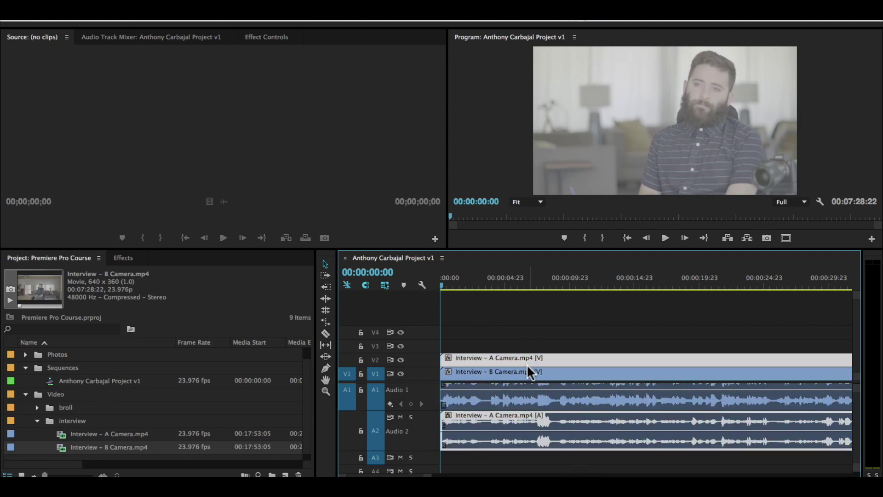
click(526, 368)
shift+click(525, 369)
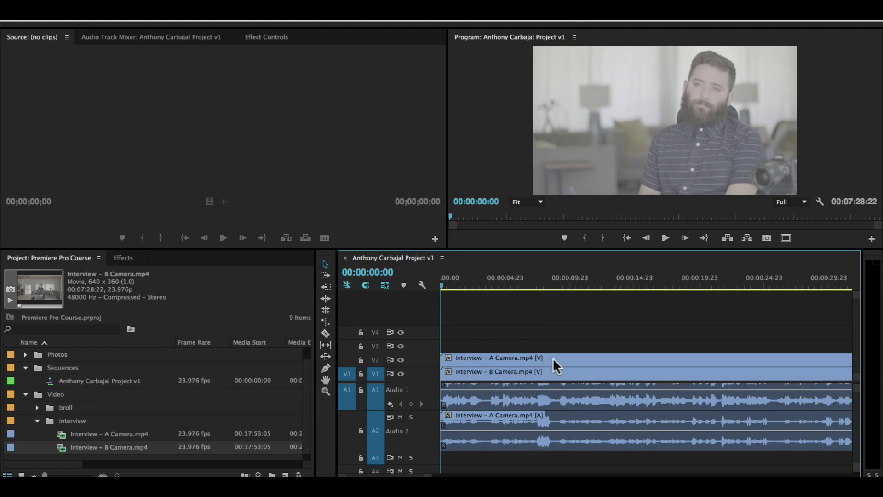
click(553, 358)
shift+click(545, 371)
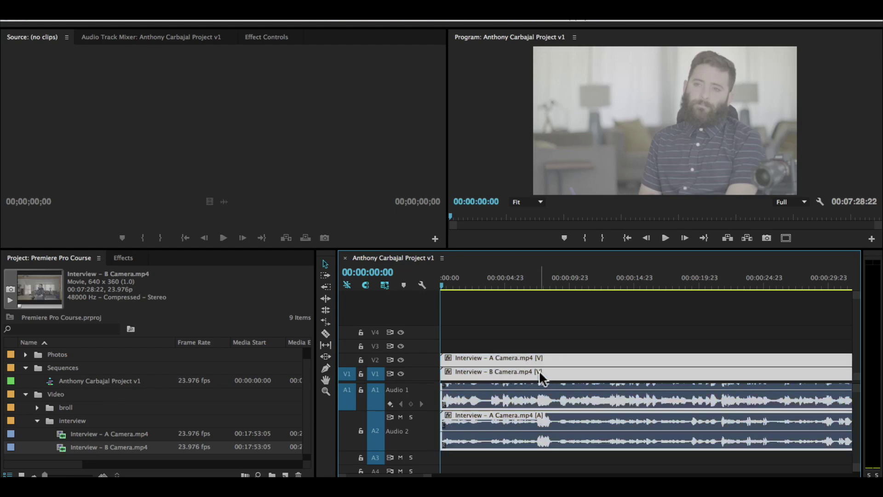
drag(501, 356, 587, 470)
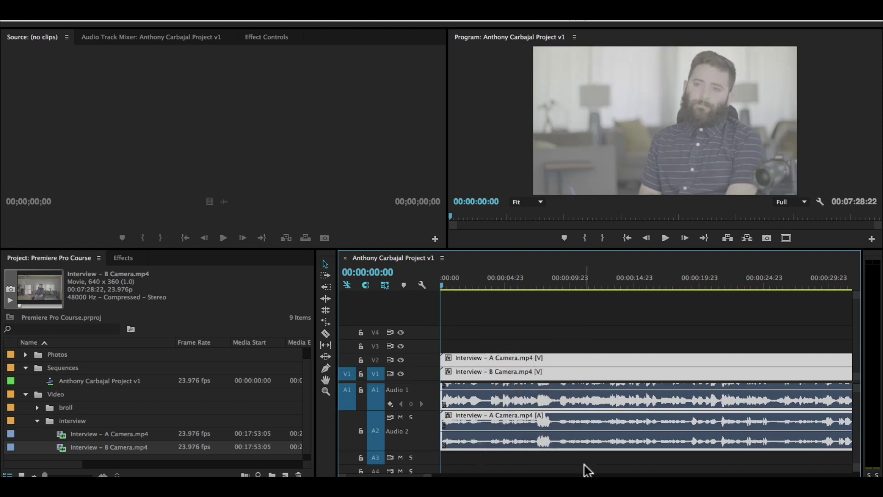
click(537, 337)
key(backslash)
key(minus)
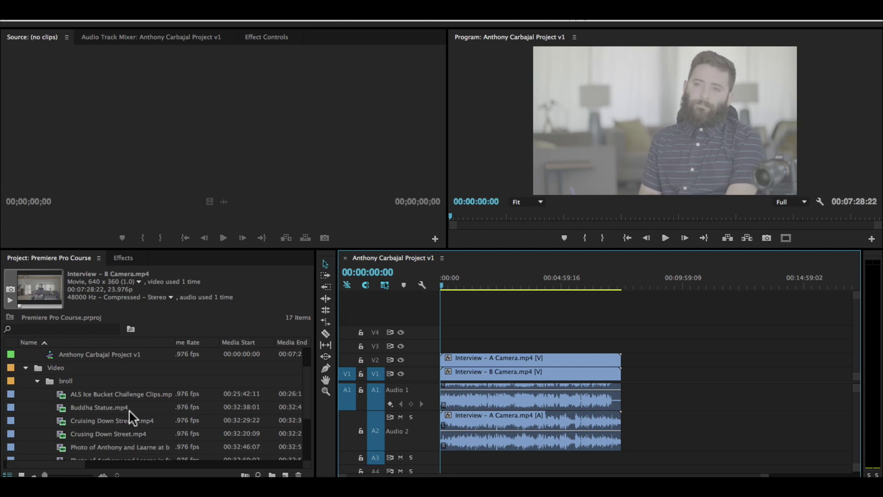
Place Crusing Down Street.mp4 on V3/A3 above the interview and play it from 00:00:14:14
scroll(127, 409, down, 2)
mouse_move(81, 401)
mouse_down()
mouse_move(533, 354)
mouse_move(448, 357)
mouse_move(464, 353)
mouse_move(548, 355)
mouse_move(446, 353)
mouse_move(455, 357)
mouse_move(450, 347)
mouse_up()
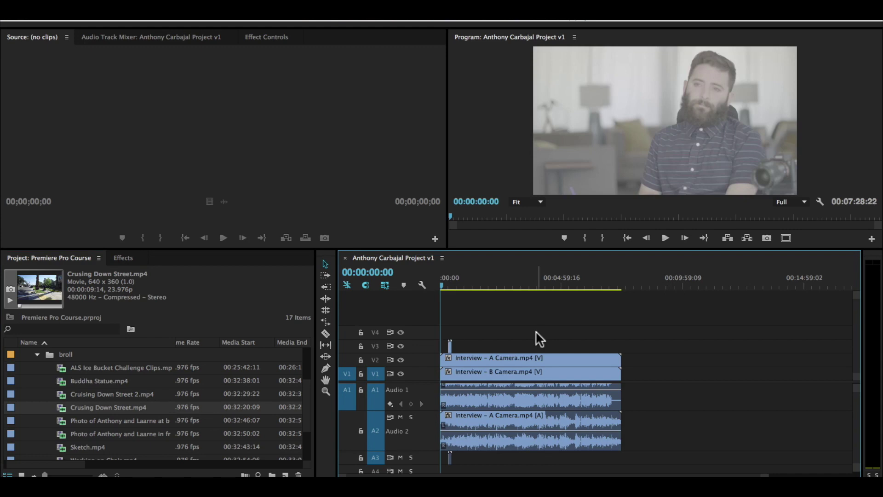
key(=)
key(=)
key(=)
key(=)
click(534, 280)
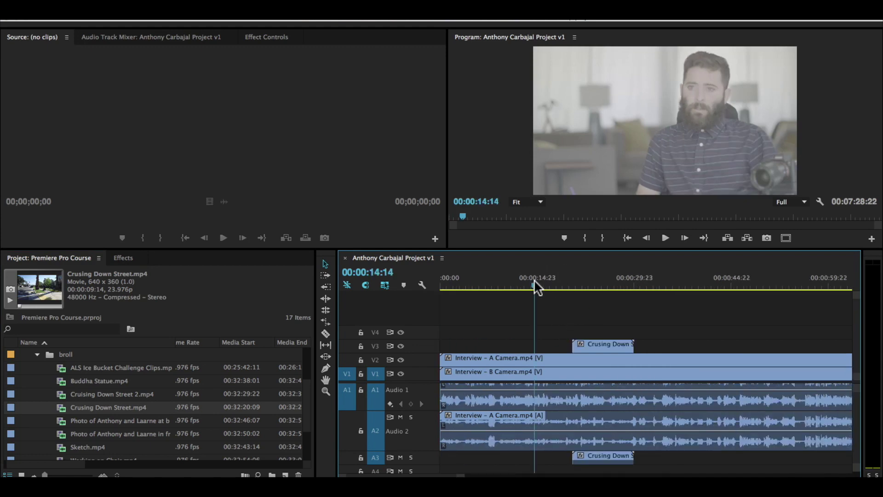
key(space)
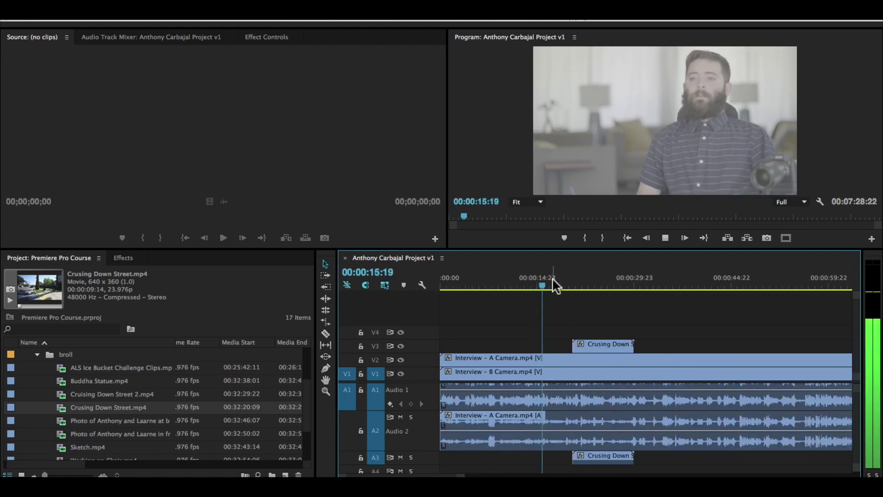
key(XF86AudioMute)
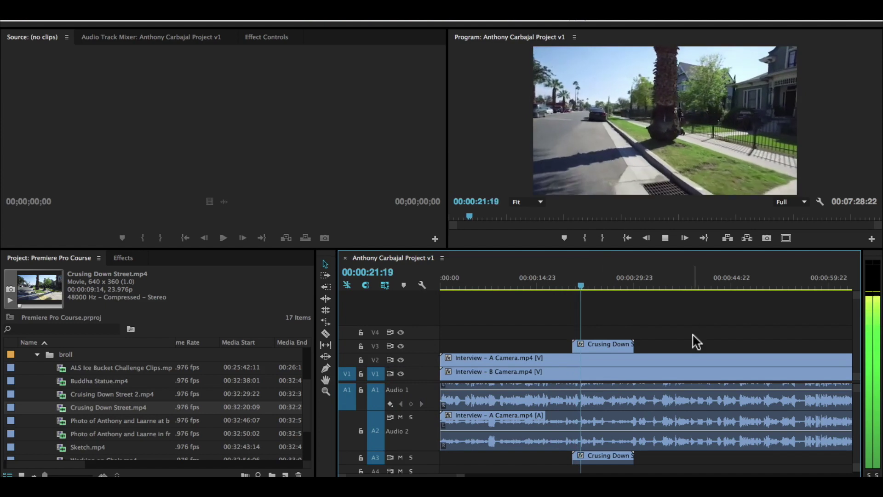
key(space)
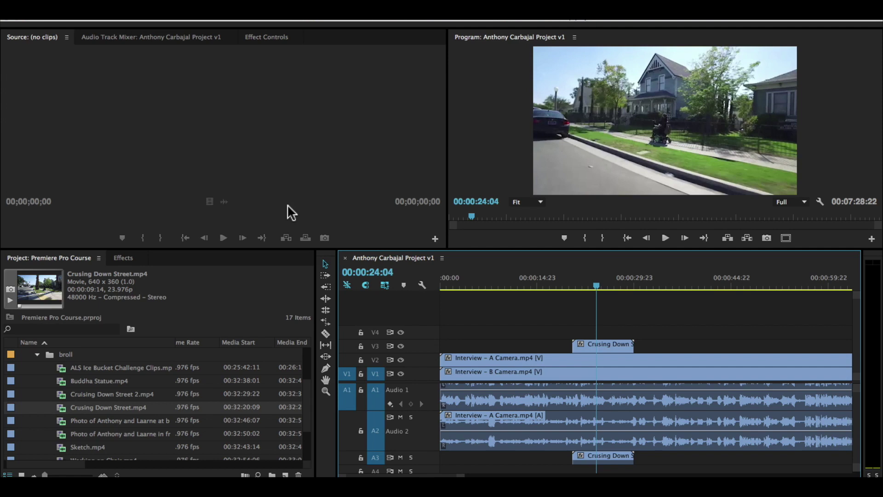
Set the playhead at 00:00:30:18 and preview Working on Chair.mp4 in the Source monitor
click(639, 285)
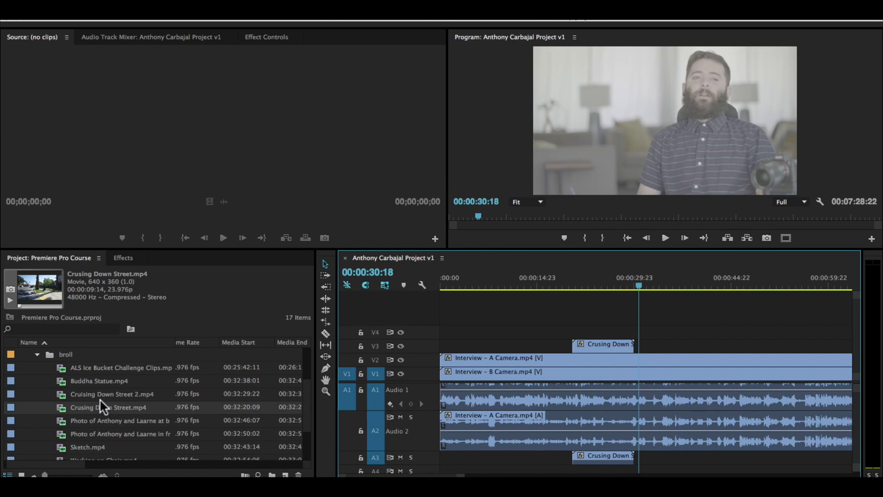
scroll(99, 398, down, 1)
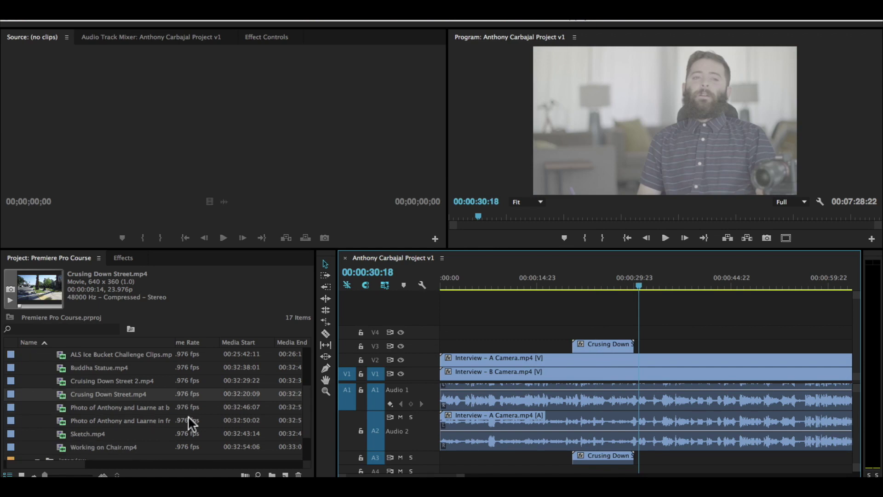
double_click(99, 447)
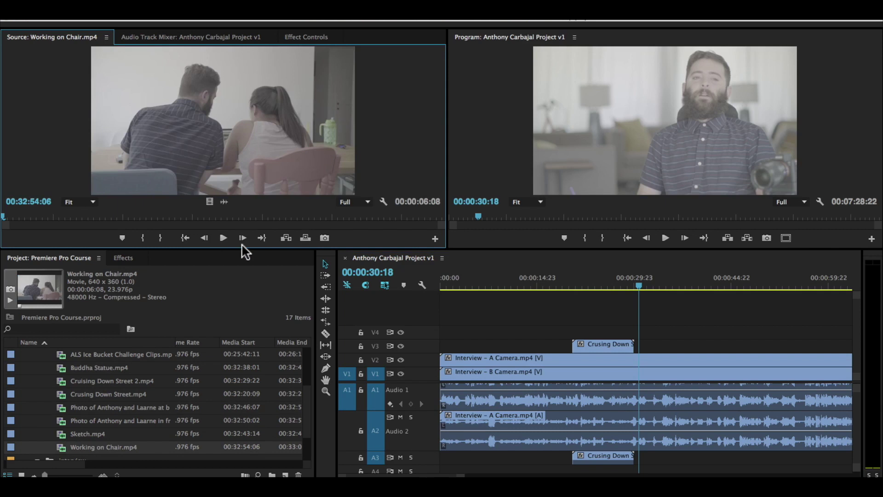
click(224, 238)
click(224, 239)
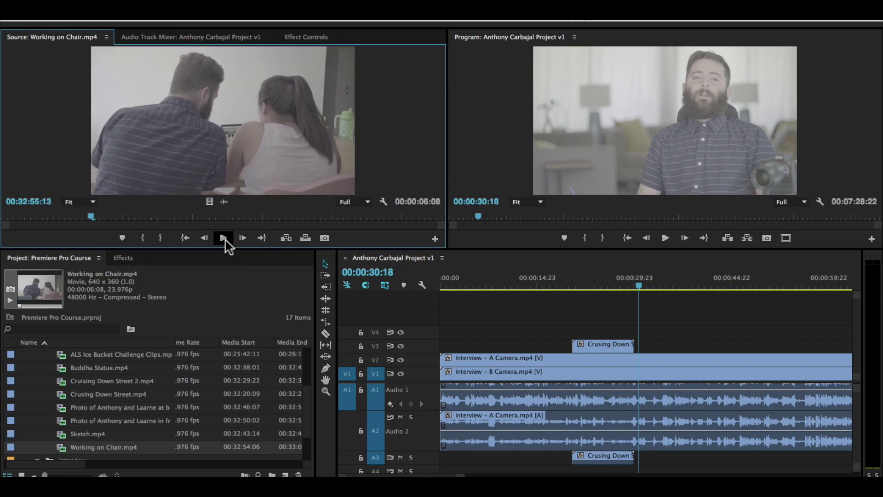
click(222, 236)
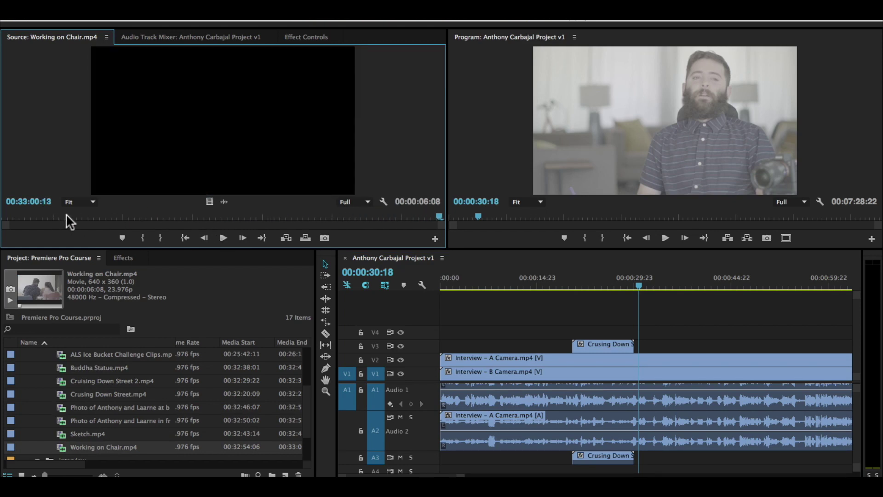
click(4, 213)
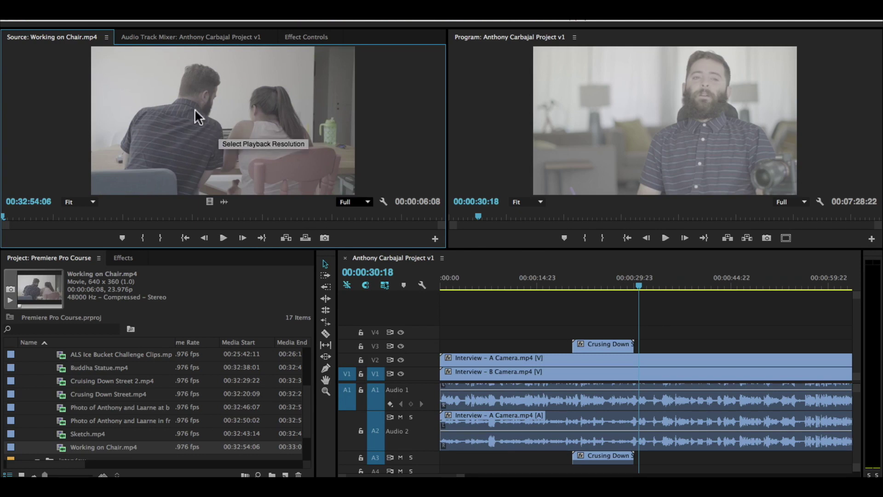
Try dragging Working on Chair into the sequence on V3/A3
drag(219, 99, 666, 346)
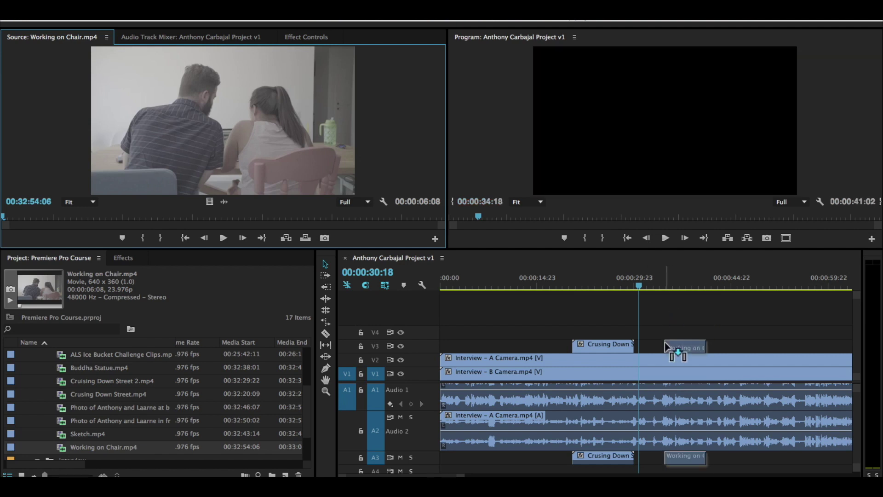
drag(665, 345, 665, 346)
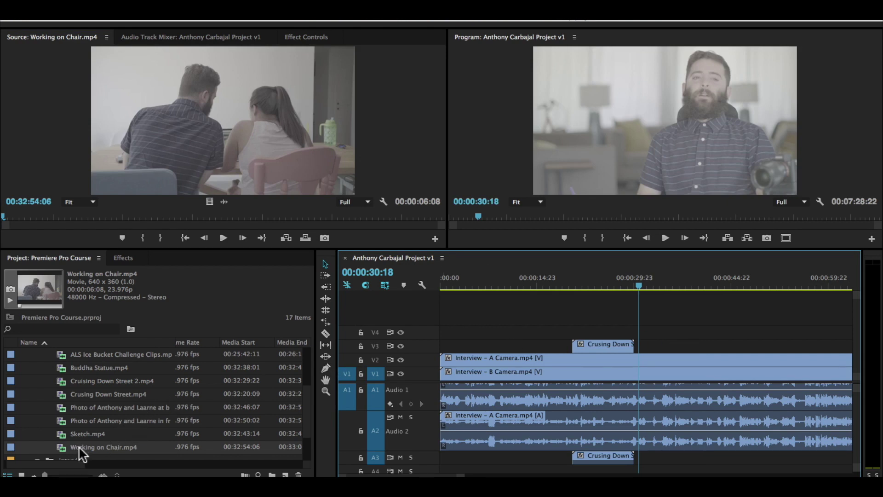
drag(74, 452, 685, 348)
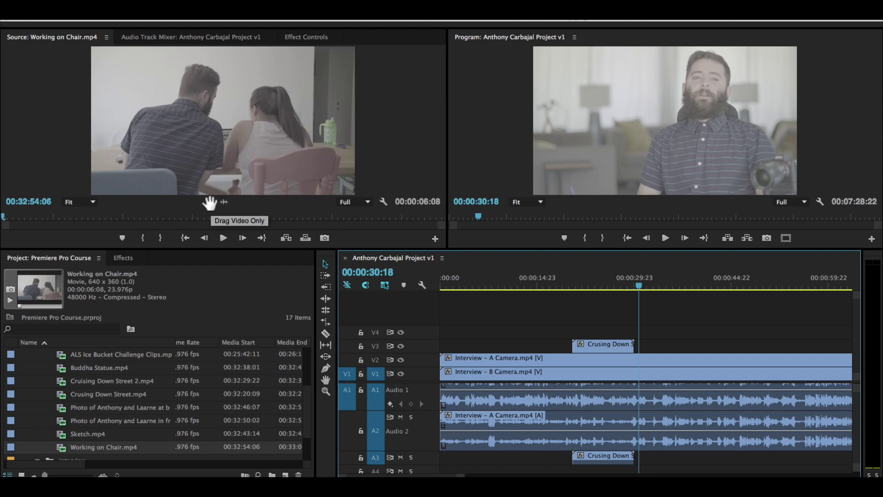
drag(209, 202, 663, 353)
key(ctrl+z)
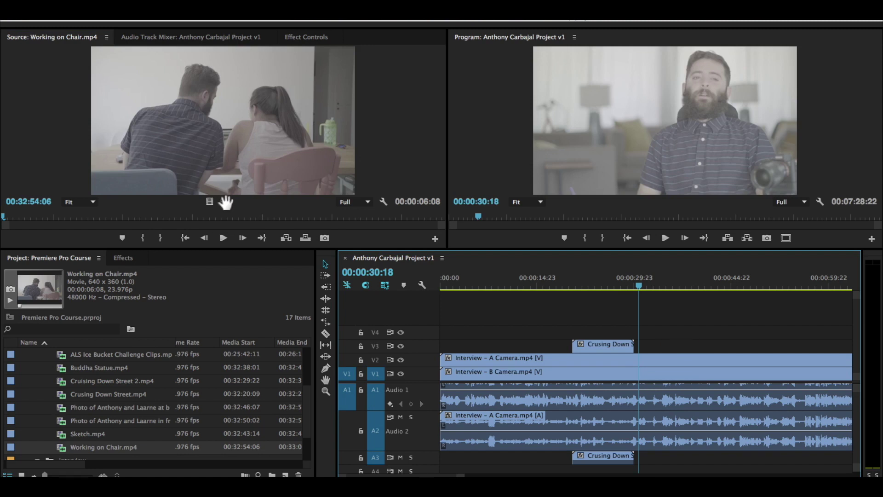
drag(224, 201, 658, 455)
key(ctrl+z)
Step through the Working on Chair source clip to reach frame 00:32:55:02
click(224, 237)
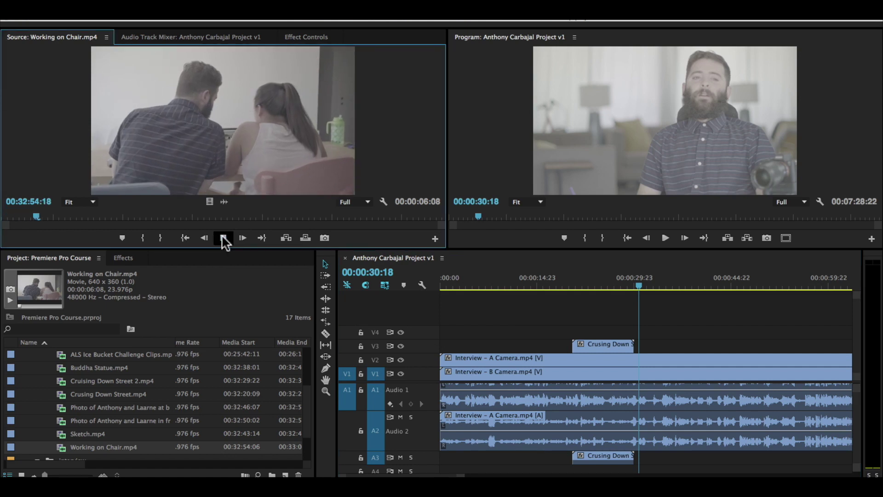
click(224, 237)
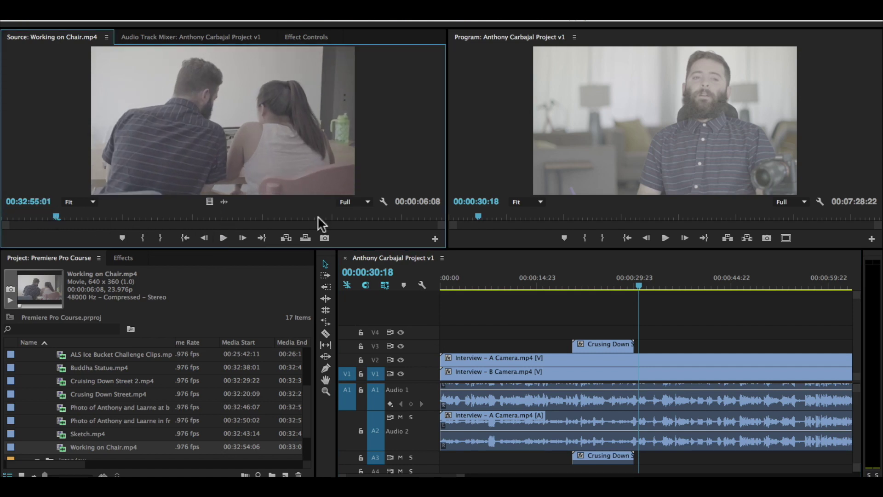
mouse_move(52, 214)
mouse_down()
mouse_move(24, 216)
mouse_move(134, 214)
mouse_move(51, 215)
mouse_move(59, 211)
mouse_up()
key(Right)
key(Right)
key(Right)
key(Right)
key(Right)
key(Right)
key(Right)
key(Right)
key(Left)
key(Left)
key(Left)
key(Left)
key(Left)
key(Left)
key(Left)
key(Left)
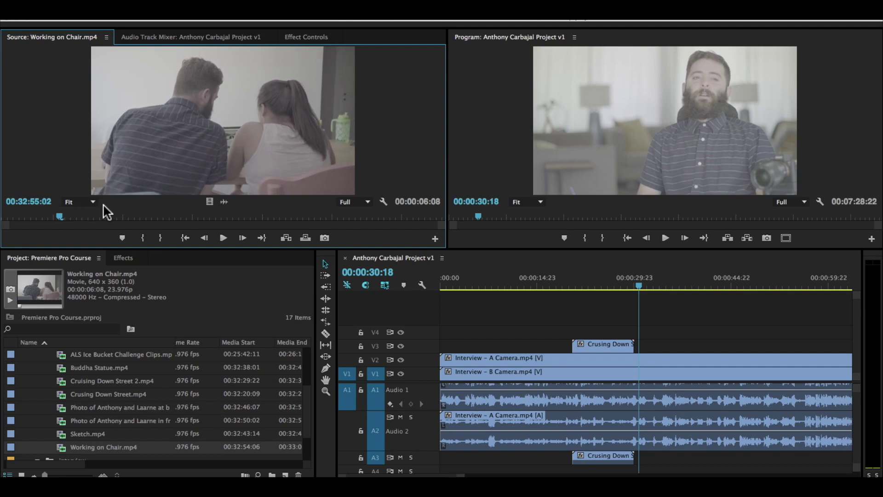
key(Right)
key(Right)
key(Right)
key(Right)
key(Right)
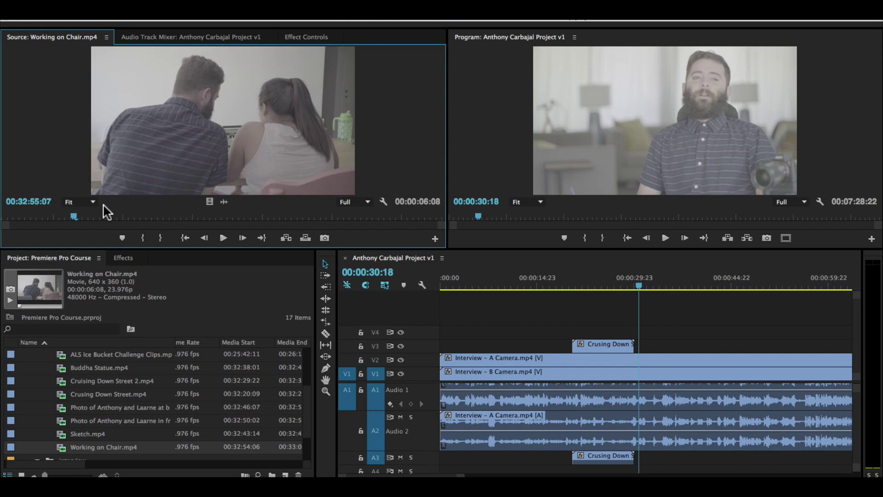
key(Right)
key(Right)
key(Right)
key(Right)
key(Right)
key(Right)
key(Right)
key(Right)
key(Right)
key(Right)
key(Right)
key(Right)
key(Right)
key(Right)
key(Right)
key(Right)
key(Right)
key(Right)
key(Right)
key(Right)
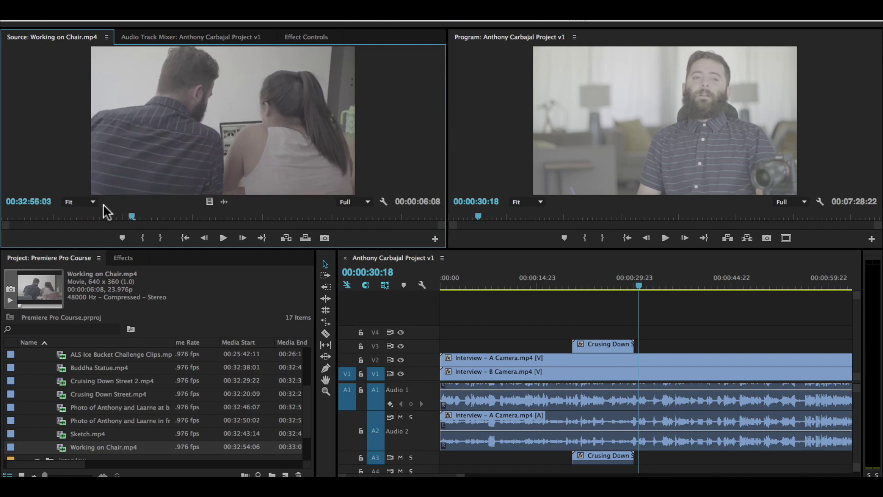
key(Right)
key(Right)
key(Right)
key(Right)
key(Right)
key(Right)
key(Right)
key(Right)
key(Right)
key(Right)
key(Right)
key(Right)
key(Right)
key(Right)
key(Right)
key(Right)
key(Right)
key(Right)
key(Right)
key(Right)
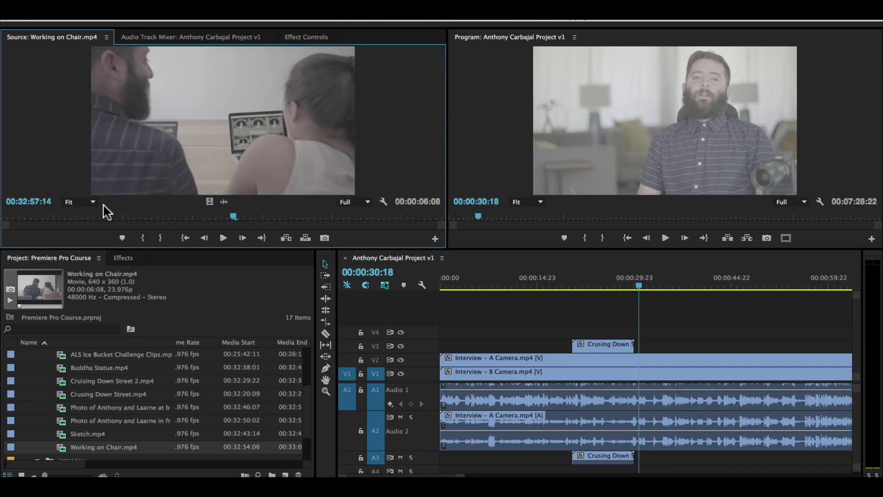
key(Left)
key(Left)
key(Left)
key(Left)
key(Left)
key(Left)
key(Left)
key(Left)
key(Left)
key(Left)
key(Left)
key(Left)
key(Left)
key(Left)
key(Left)
key(Left)
key(Left)
key(Left)
key(Left)
key(Left)
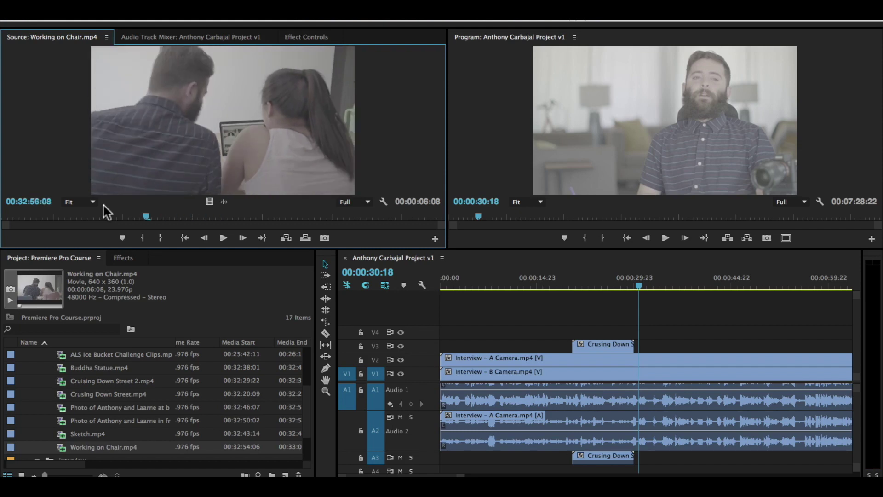
key(Left)
key(Left)
key(Left)
key(Left)
key(Left)
key(Left)
key(Left)
key(Left)
key(Left)
key(Left)
key(Left)
key(Left)
key(Left)
key(Left)
key(Left)
key(Left)
key(Left)
key(Left)
key(Left)
key(Left)
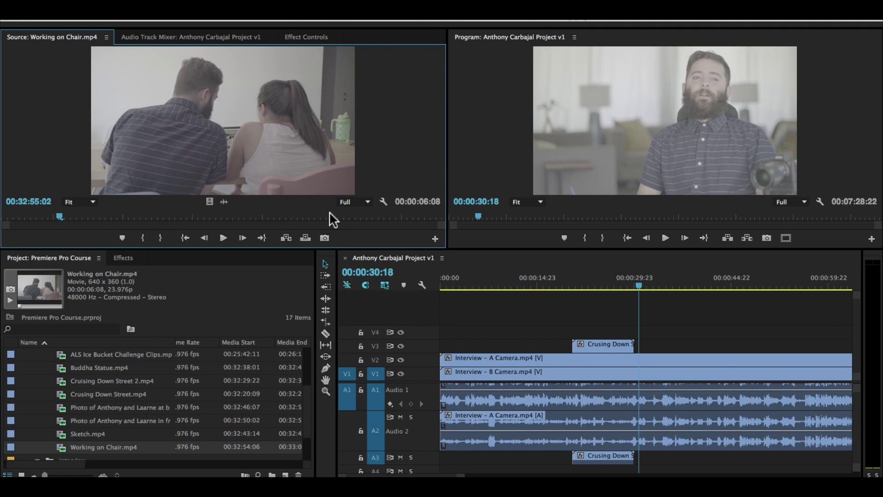
click(126, 243)
Mark In at 00:32:55:02 and Out at 00:32:58:22 for a 00:00:03:21 range
click(143, 238)
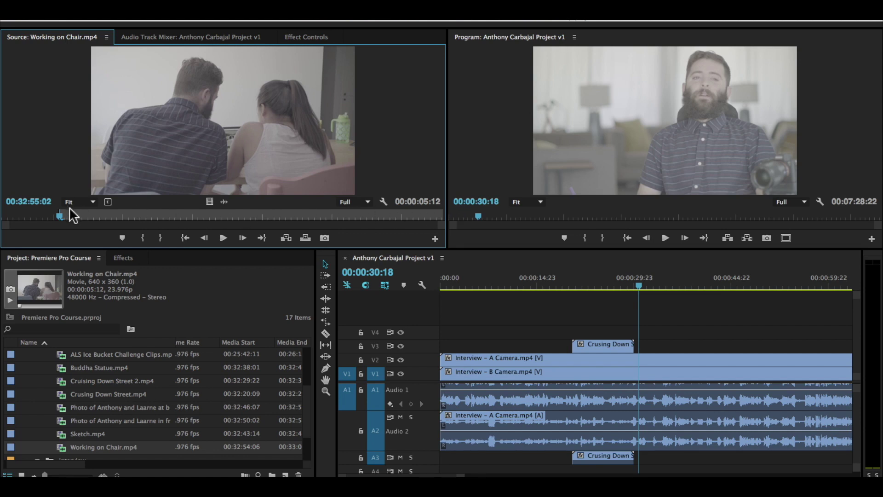
key(space)
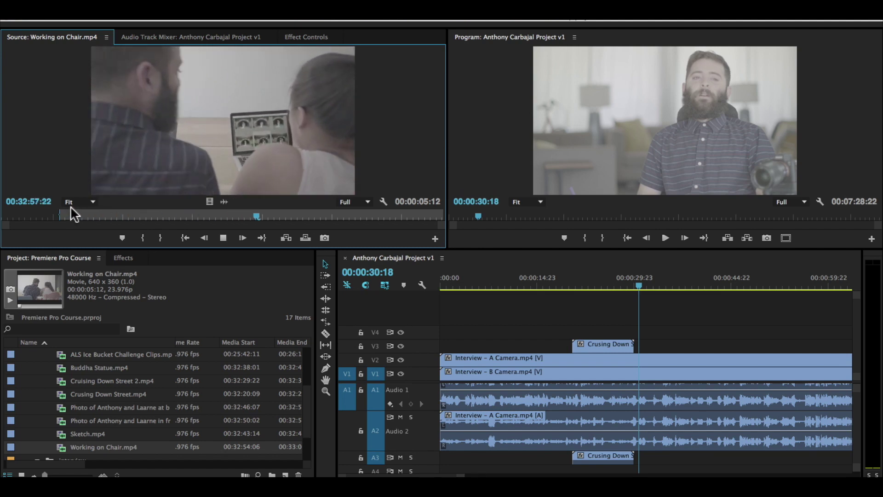
key(space)
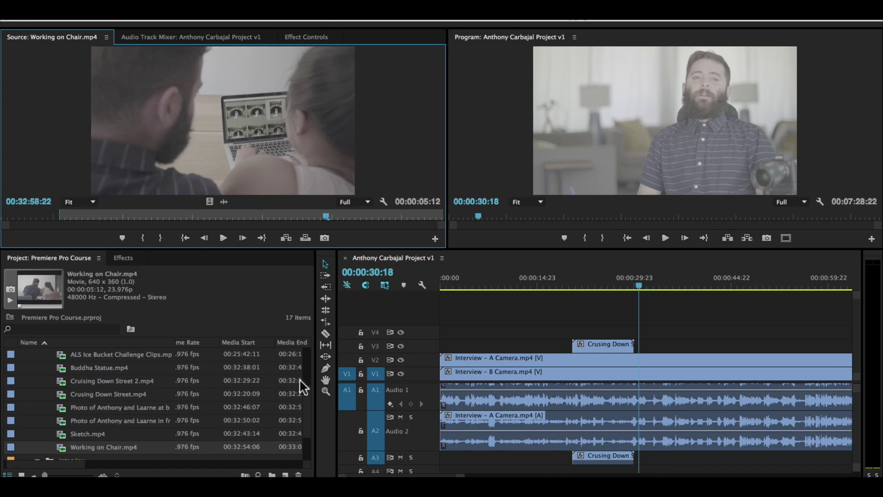
key(o)
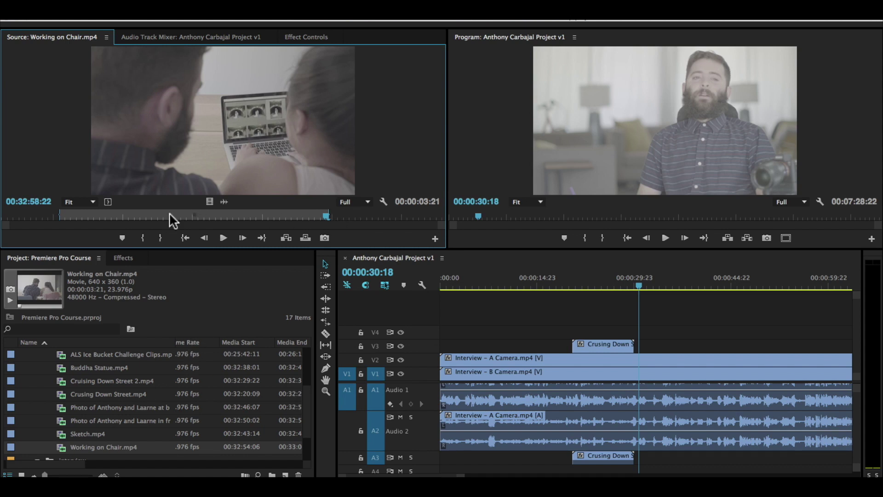
Add the marked Working on Chair range to V3/A3 and play it back from 00:00:34:06
drag(221, 120, 670, 347)
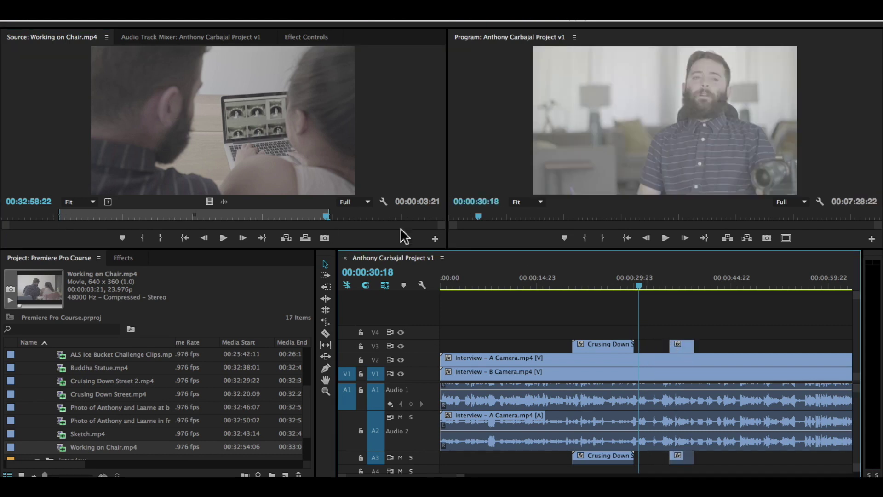
click(663, 278)
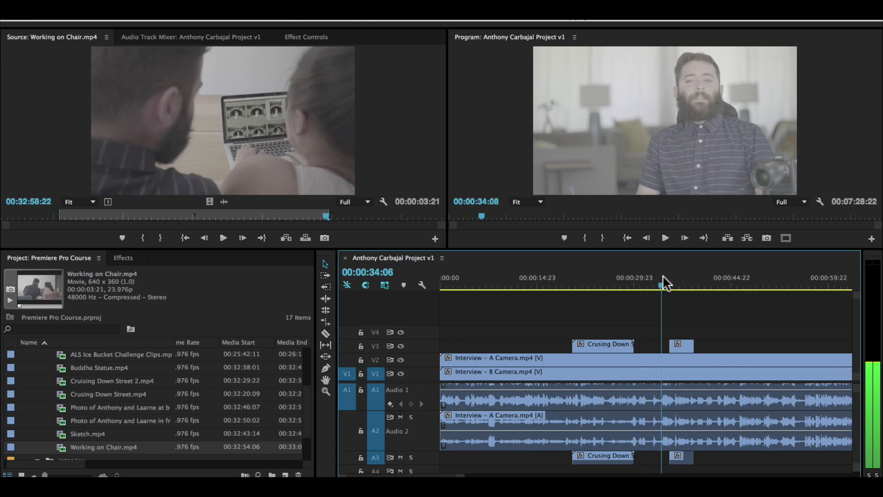
key(space)
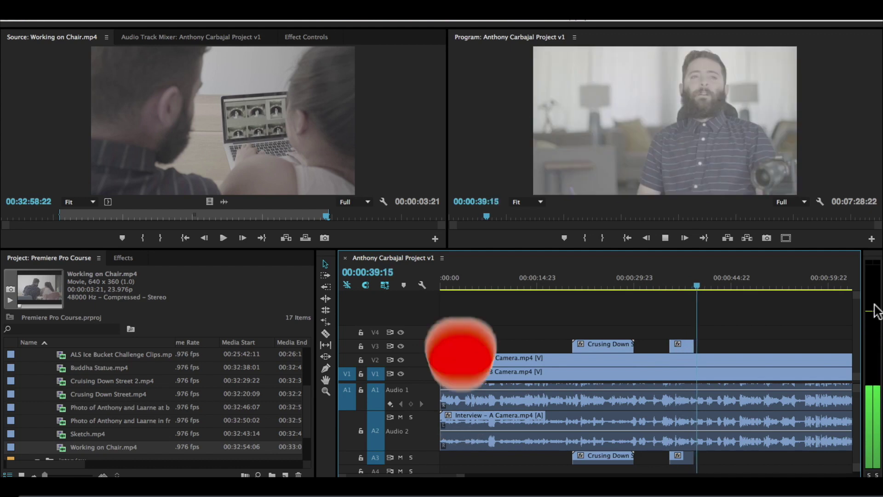
key(space)
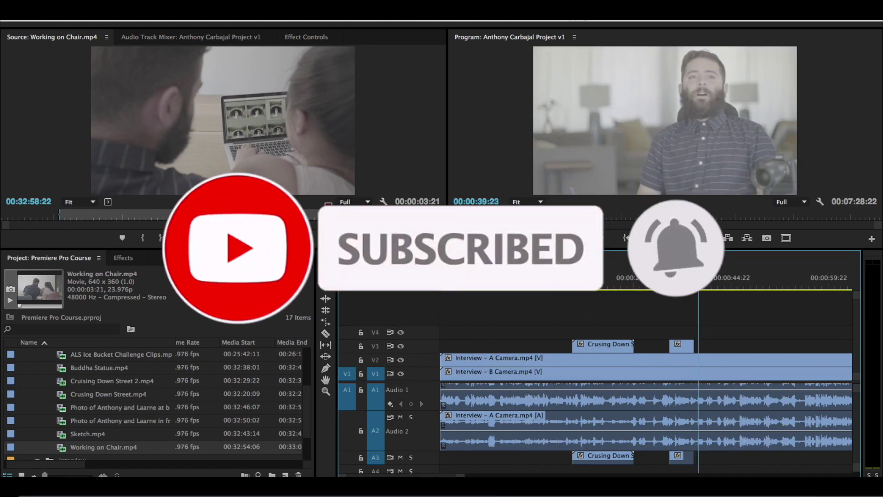
Extend the source Out point, re-add the B-roll, delete the extra copy, and scrub to 00:00:38:16
drag(327, 213, 371, 213)
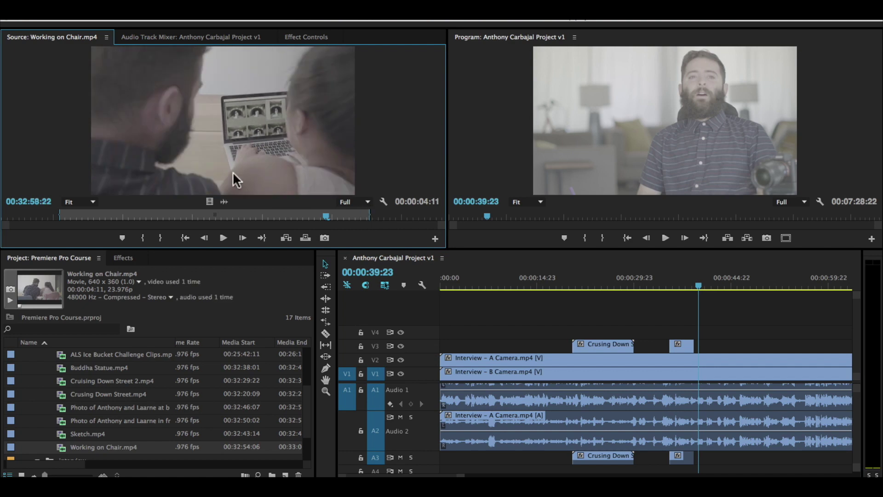
drag(212, 162, 713, 341)
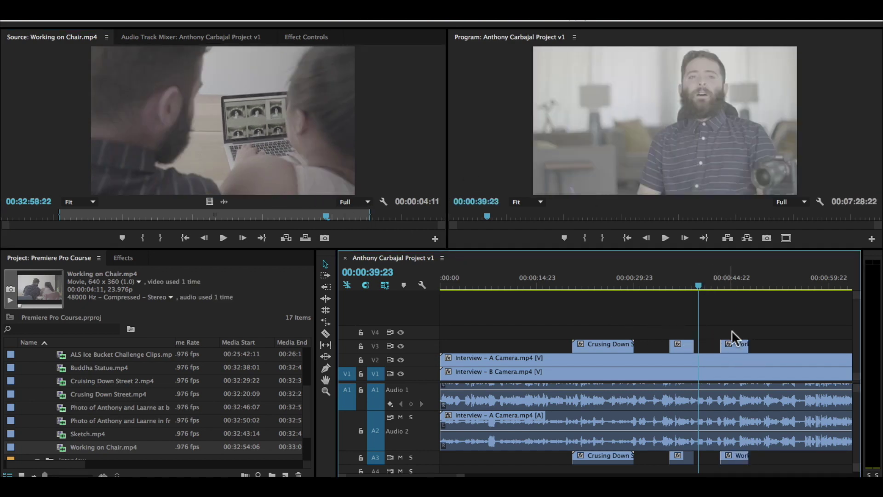
click(736, 342)
key(Delete)
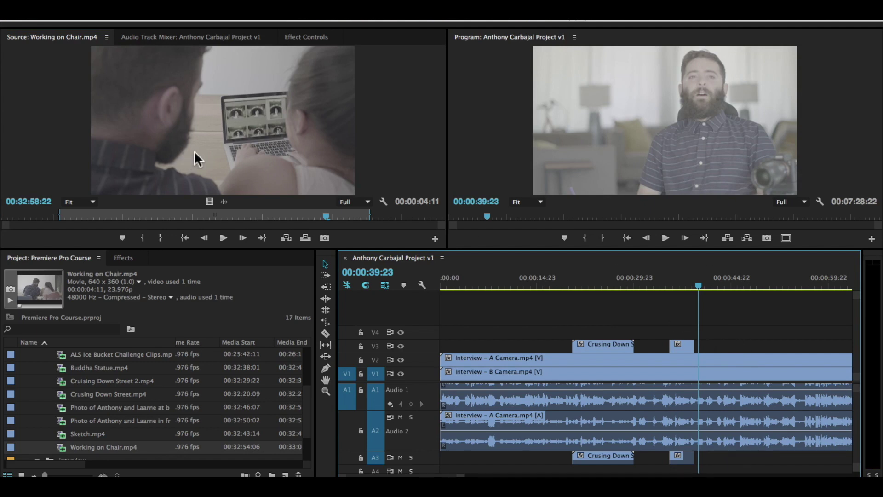
click(683, 284)
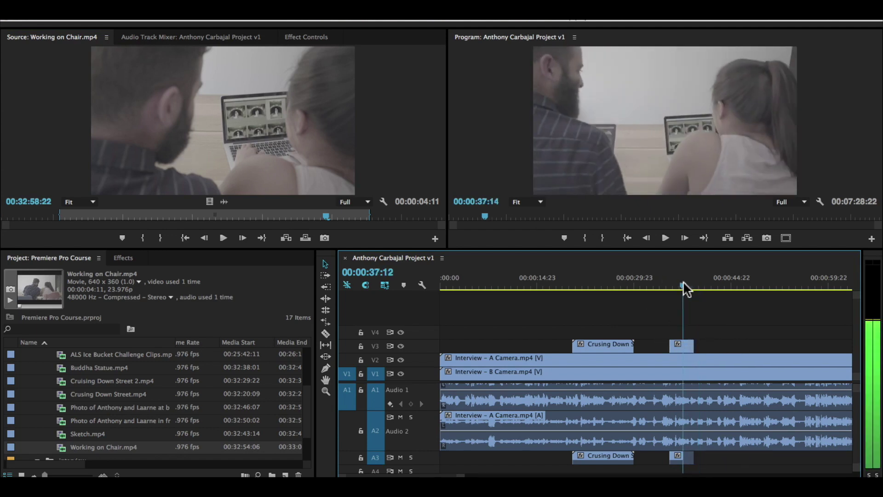
drag(682, 285, 691, 282)
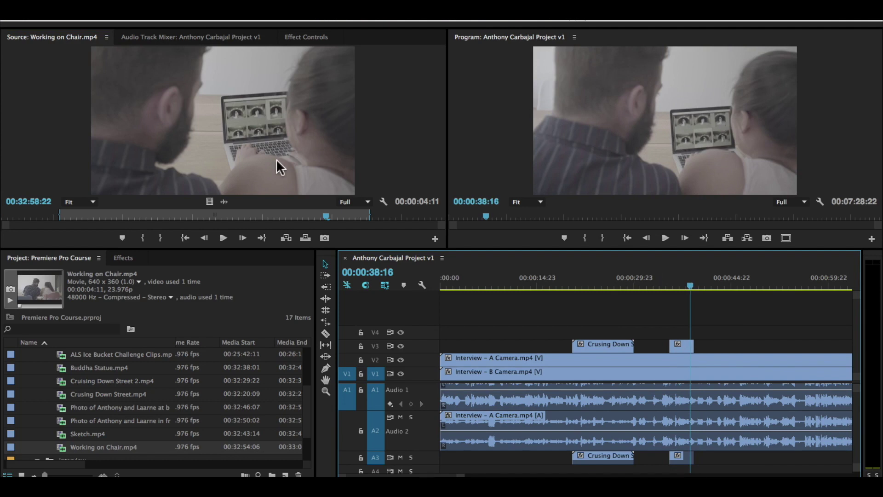
Extend the Working on Chair Out point to 00:00:05:04, then add and delete a trial copy on V4/A4
click(367, 212)
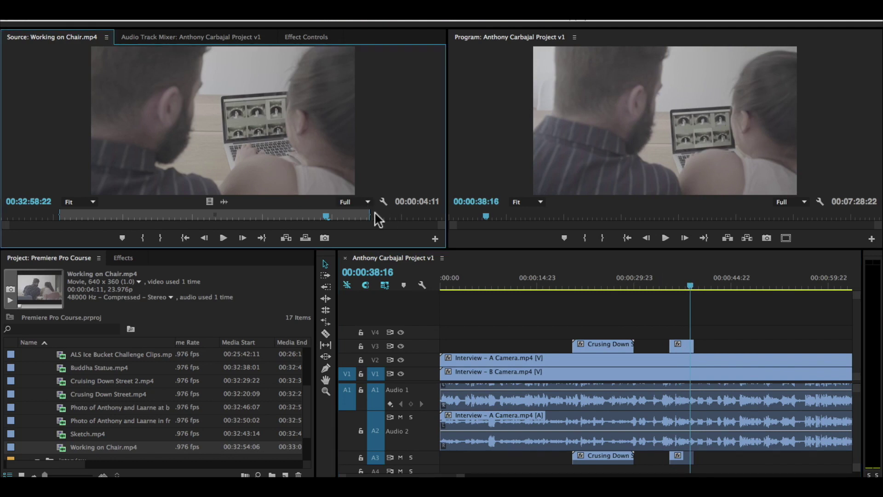
drag(370, 215, 419, 215)
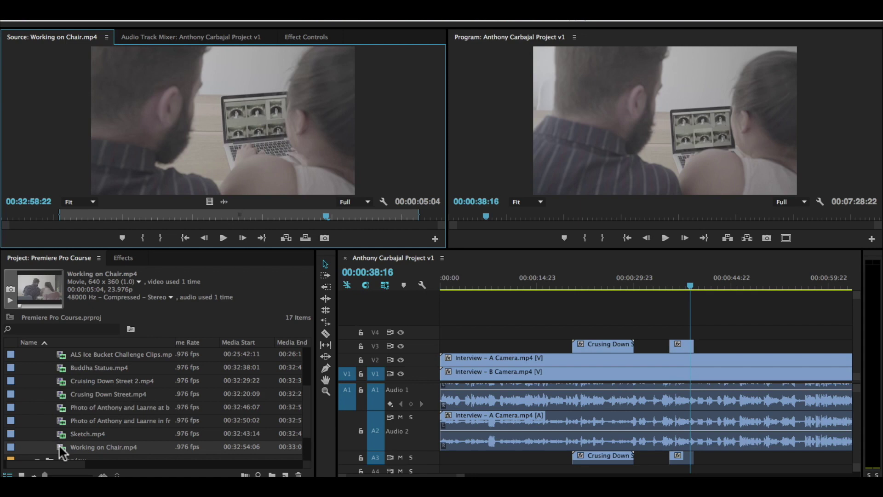
drag(173, 167, 675, 334)
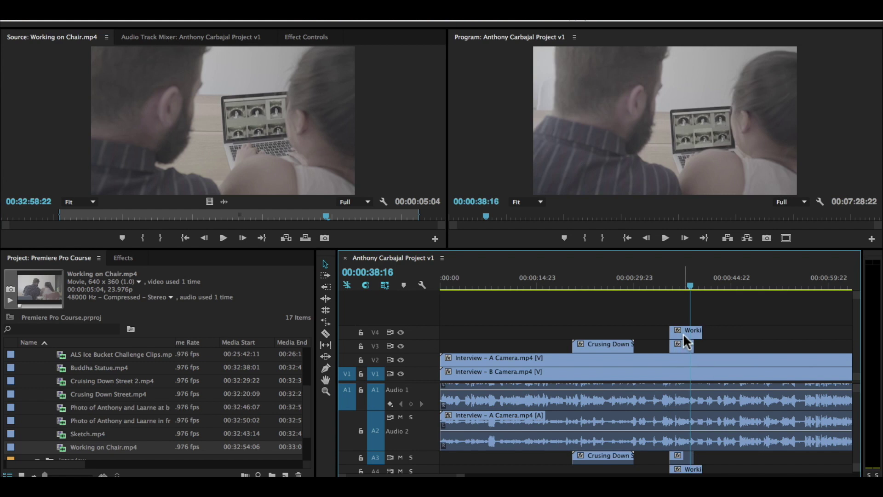
click(683, 332)
key(Delete)
Insert Working on Chair at the sequence playhead, splitting the interview, and save the project
click(698, 281)
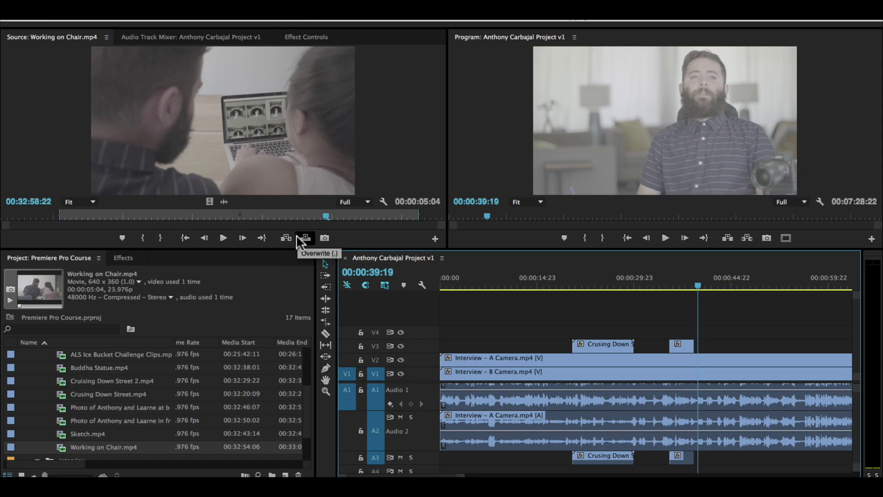
click(286, 238)
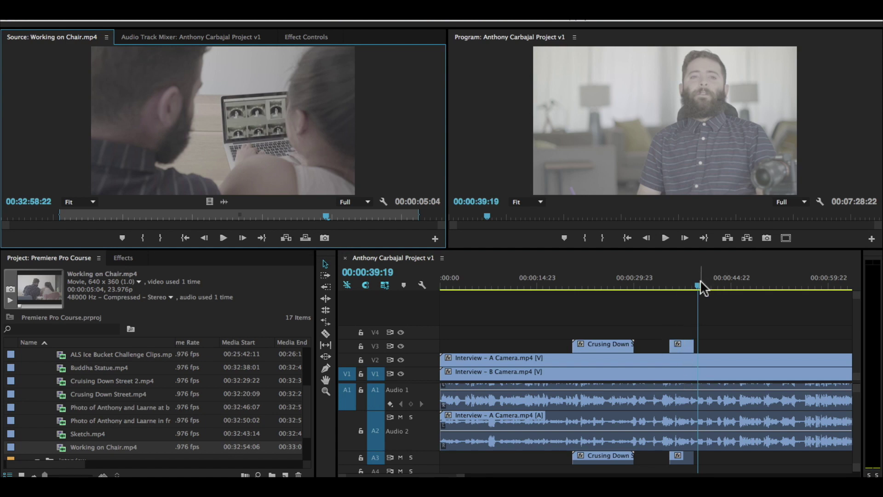
drag(698, 285, 737, 285)
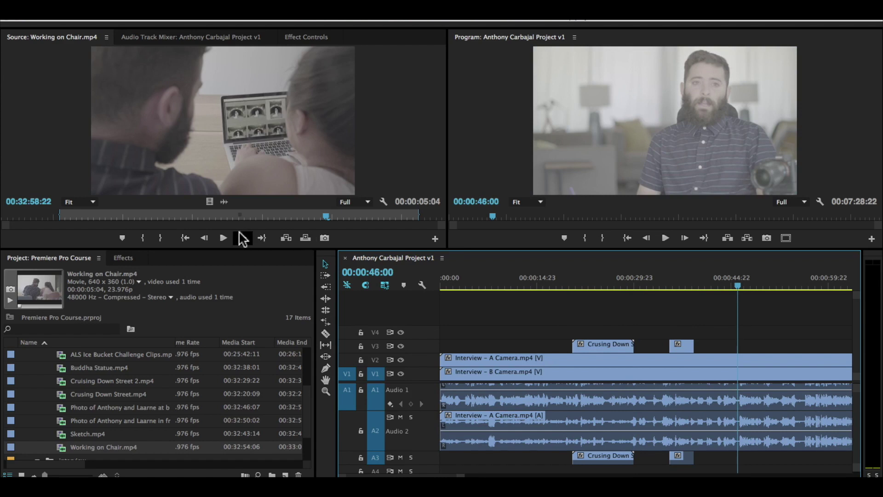
click(291, 238)
click(291, 238)
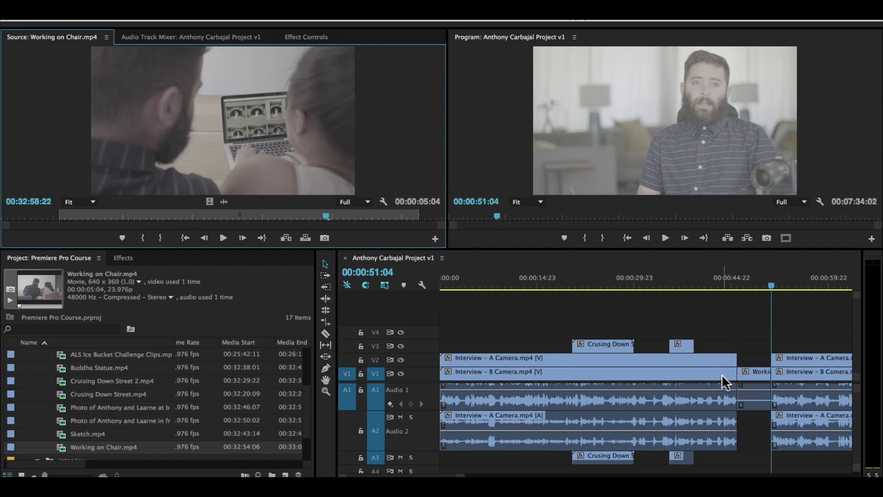
key(ctrl+s)
Ripple-delete the inserted Working on Chair clip and overwrite it onto V1 at 00:00:46:00 instead
click(749, 382)
key(shift+Delete)
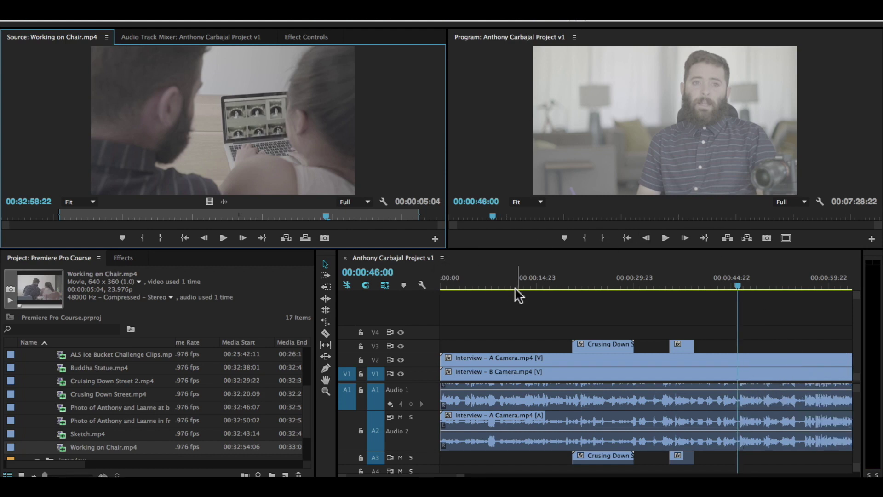
click(306, 237)
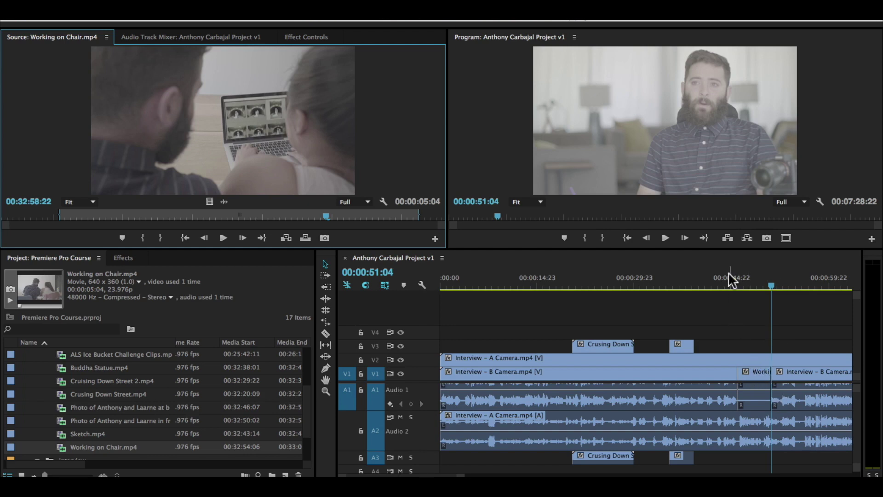
Hide V2, play back the V1 cut around 00:00:48:14, then undo the Working on Chair edit
click(756, 276)
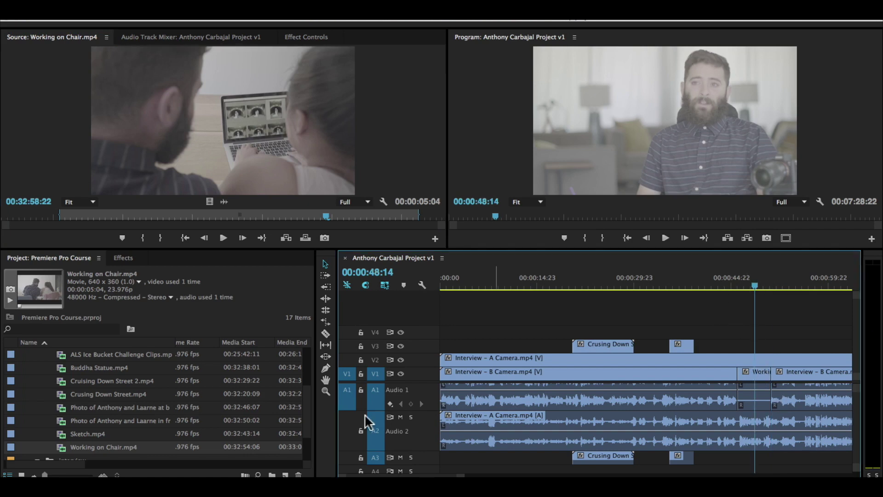
click(400, 359)
drag(752, 282, 725, 282)
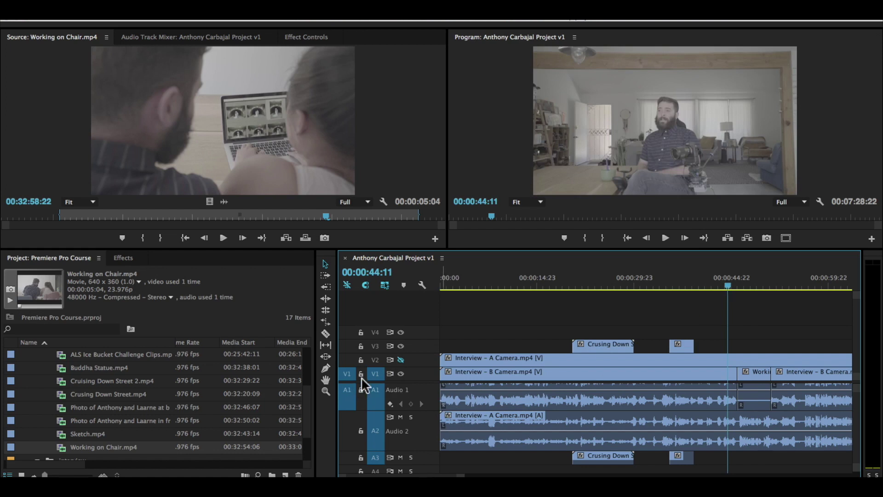
key(space)
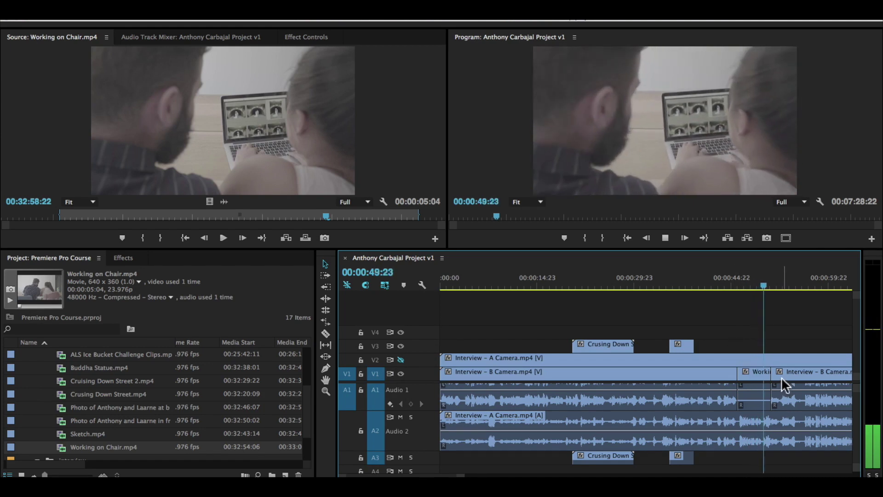
key(space)
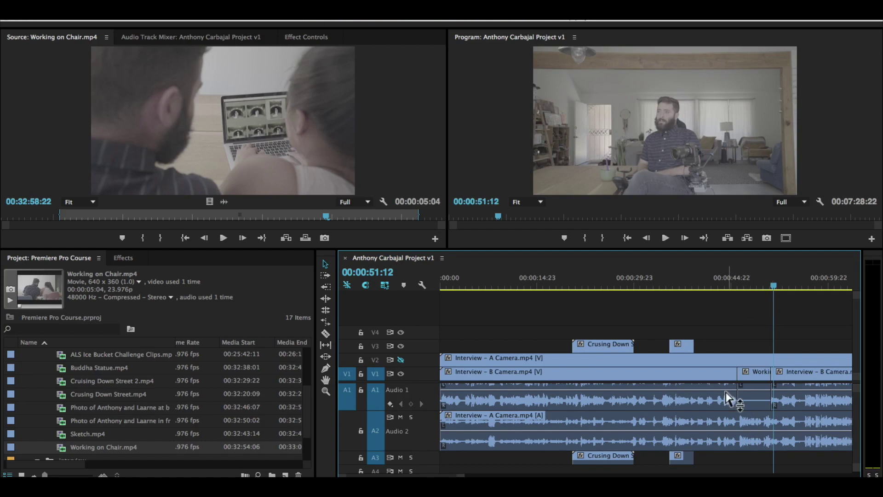
key(ctrl+z)
key(ctrl+z)
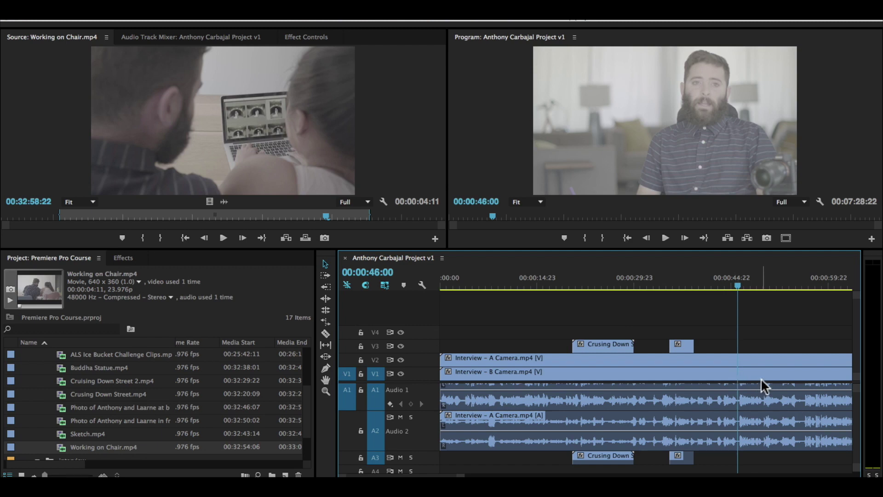
Patch the source video to V3 at 00:00:42:21, test an overwrite there, and undo it
key(Up)
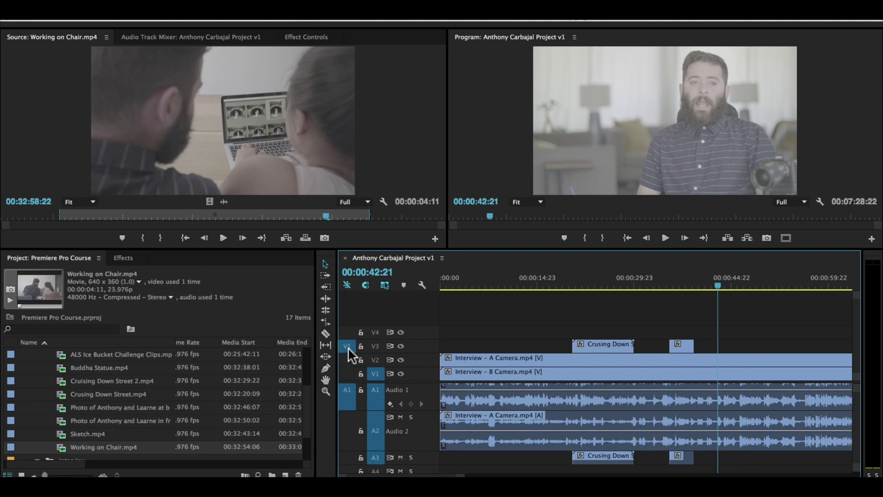
click(375, 345)
click(347, 347)
click(305, 237)
click(304, 237)
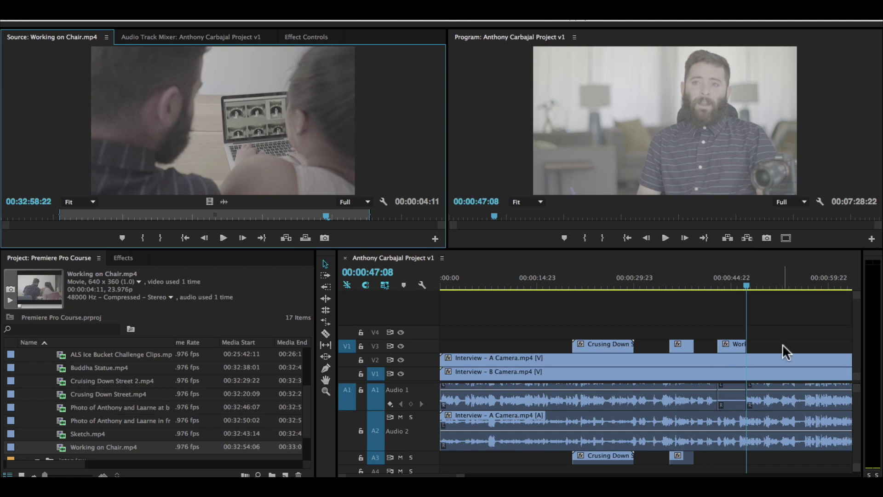
key(ctrl+z)
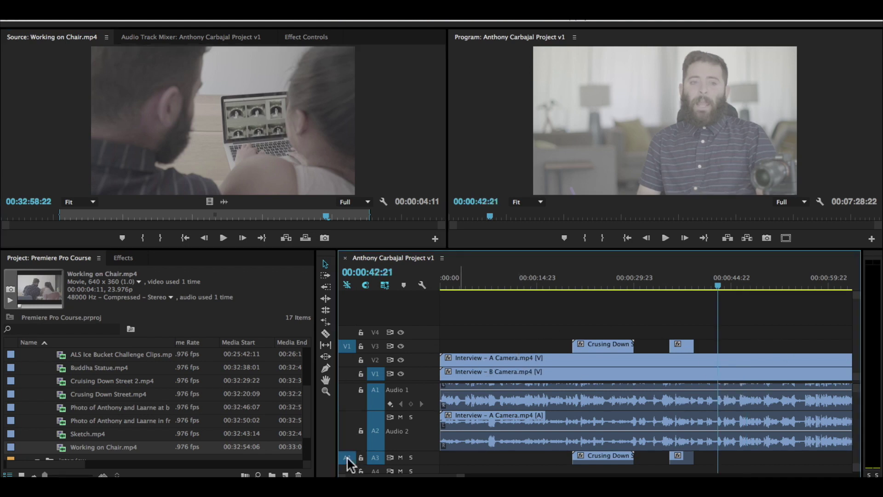
Patch the source audio to A3, test Overwrite and Insert, then ripple-delete the test clips
drag(349, 392, 347, 458)
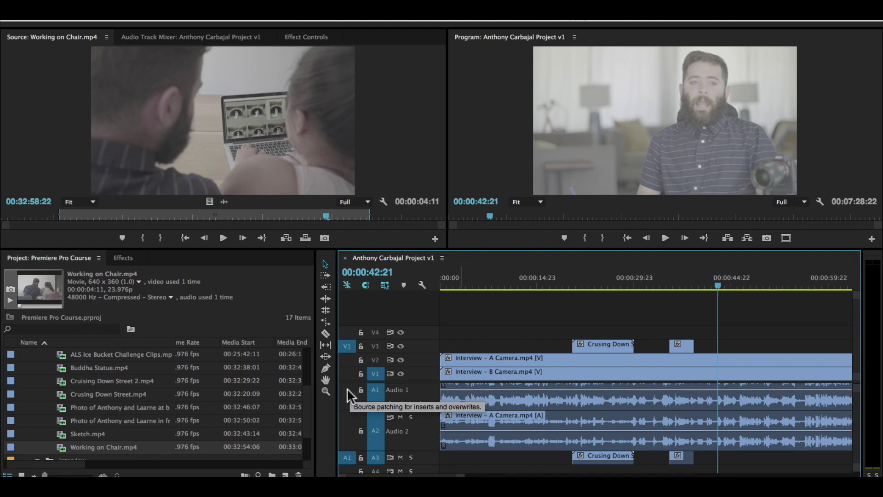
click(306, 238)
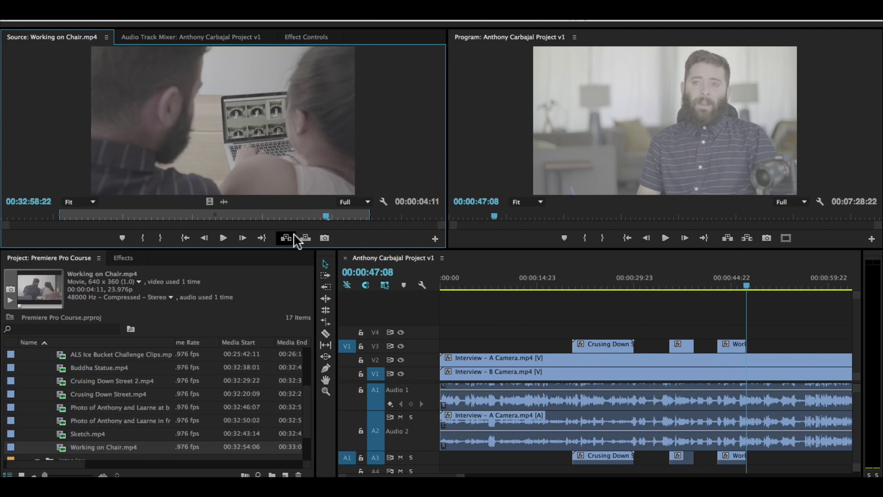
click(286, 238)
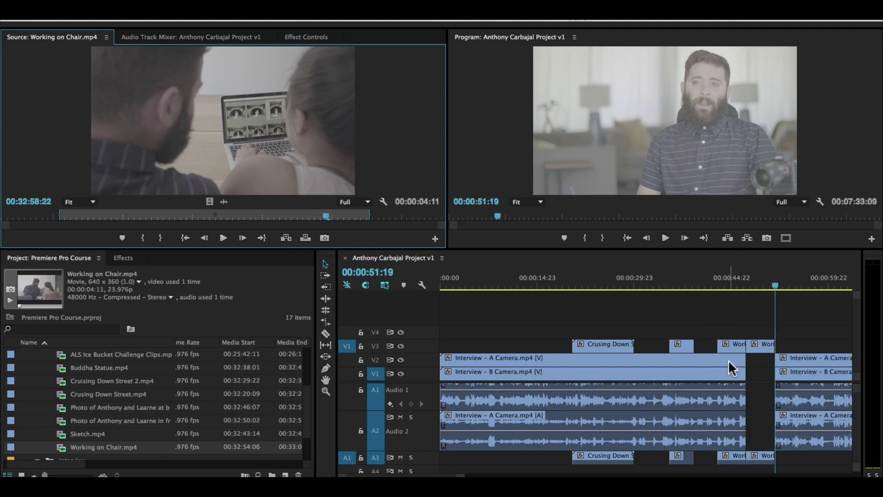
drag(716, 326, 769, 341)
key(shift+Delete)
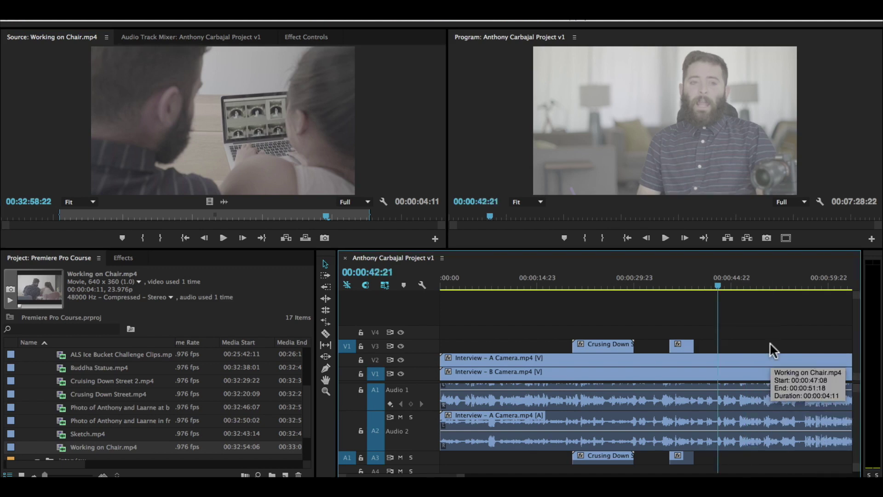
Collapse the broll and interview bins, shrink the audio tracks, and drag Goodbye Summer.wav onto A4
scroll(787, 344, down, 3)
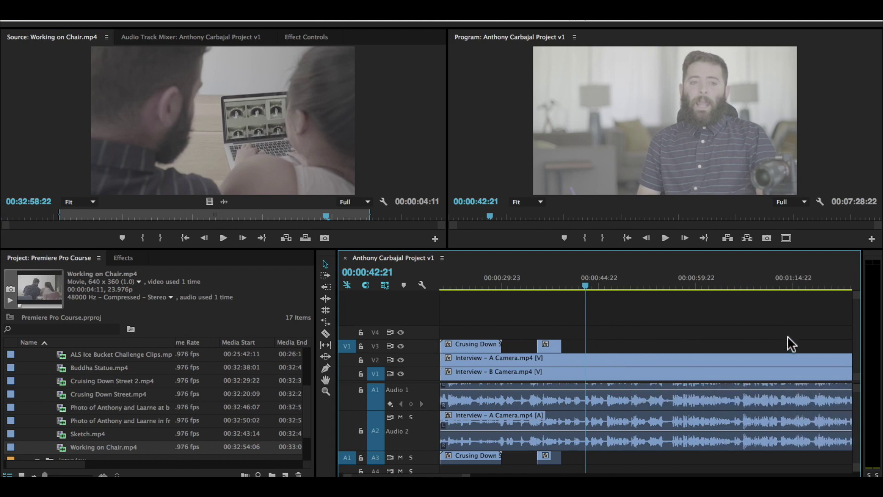
scroll(138, 368, up, 5)
click(37, 407)
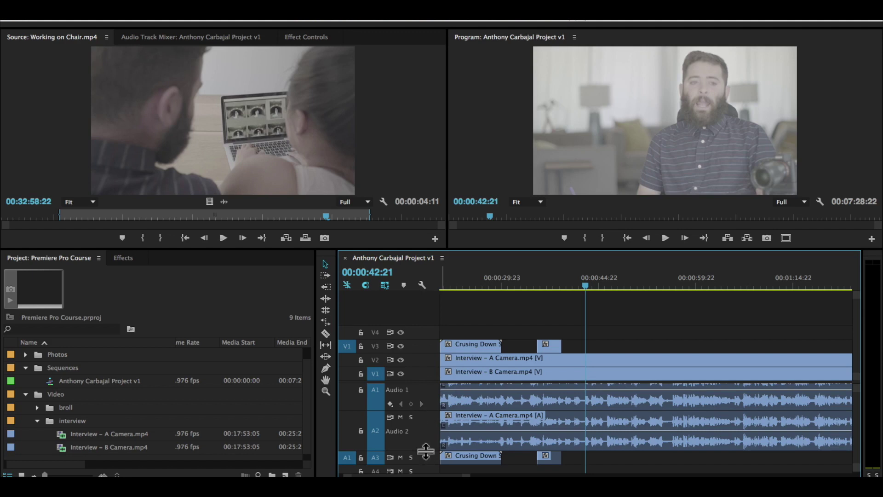
drag(422, 414, 426, 406)
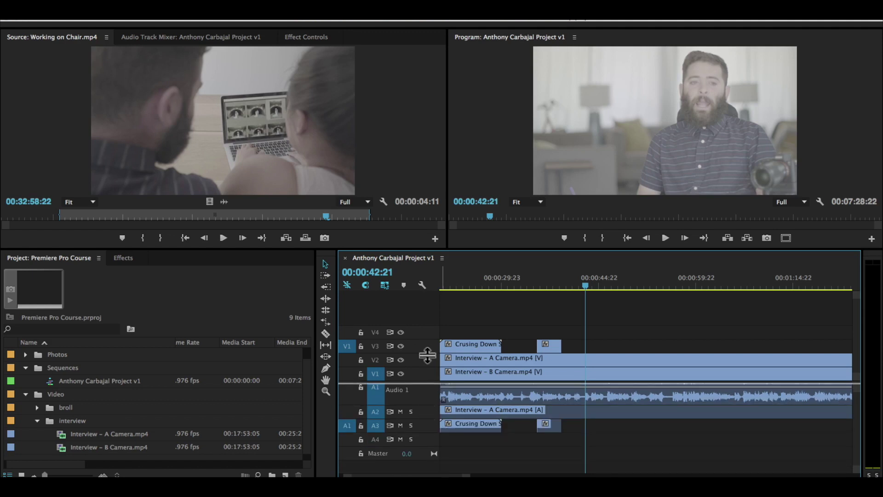
key(shift+minus)
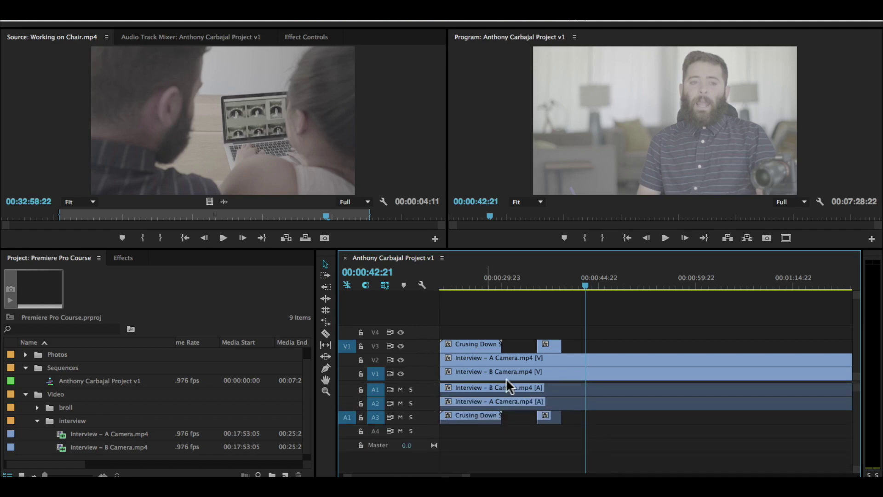
click(38, 418)
click(25, 353)
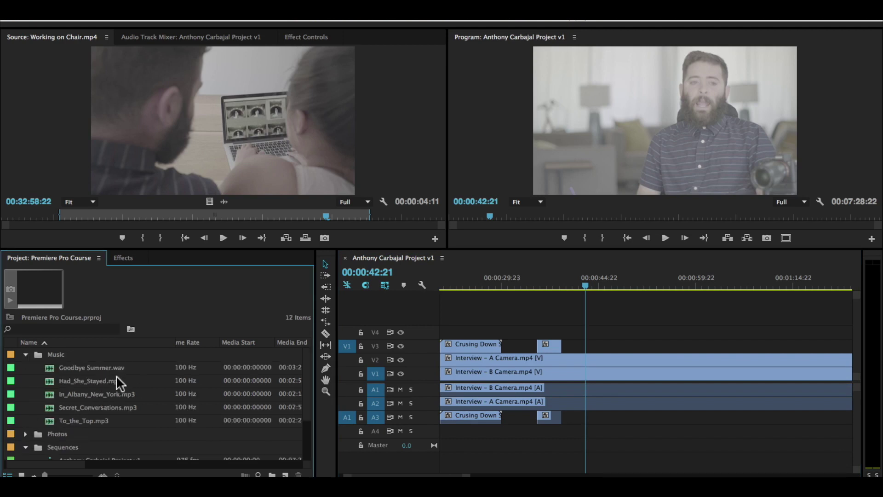
drag(100, 368, 481, 437)
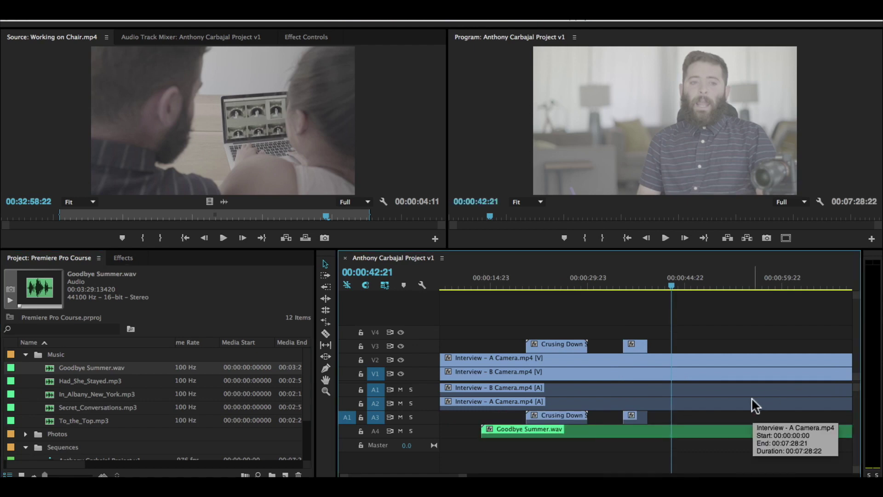
Open Goodbye Summer.wav in the Source monitor with In at 02;16;24 and Out at 03;00;11
double_click(52, 369)
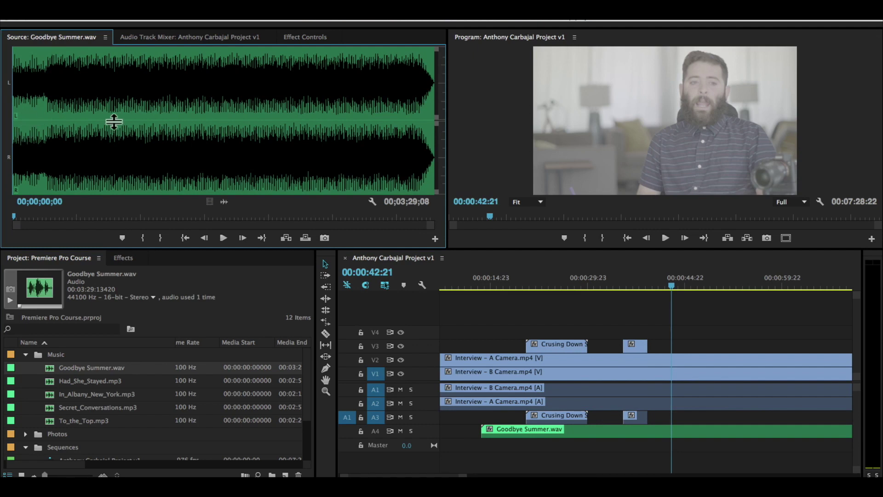
click(288, 123)
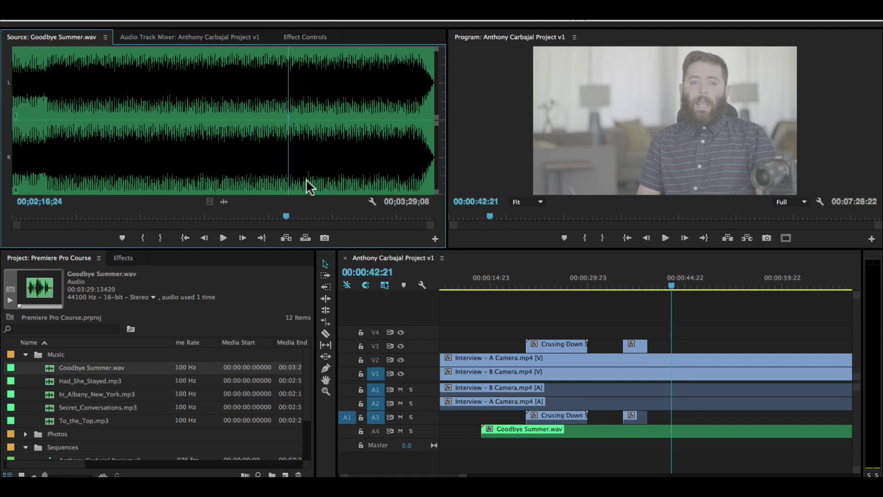
key(i)
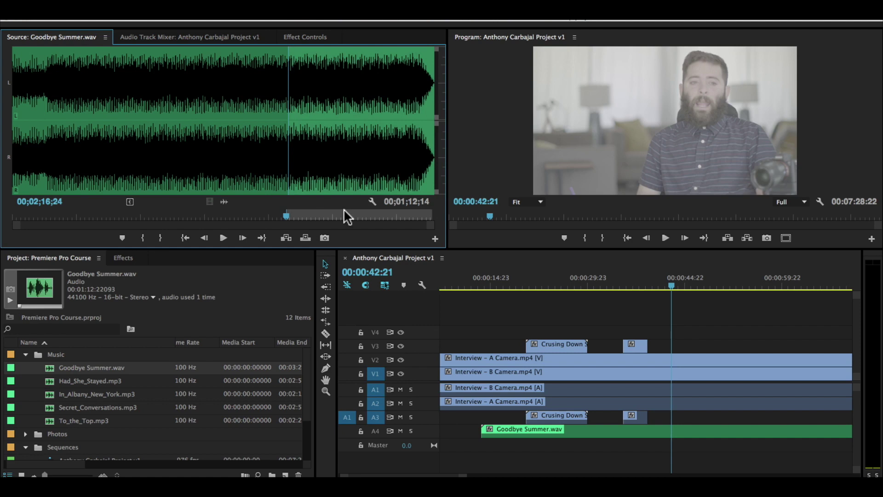
click(374, 213)
key(o)
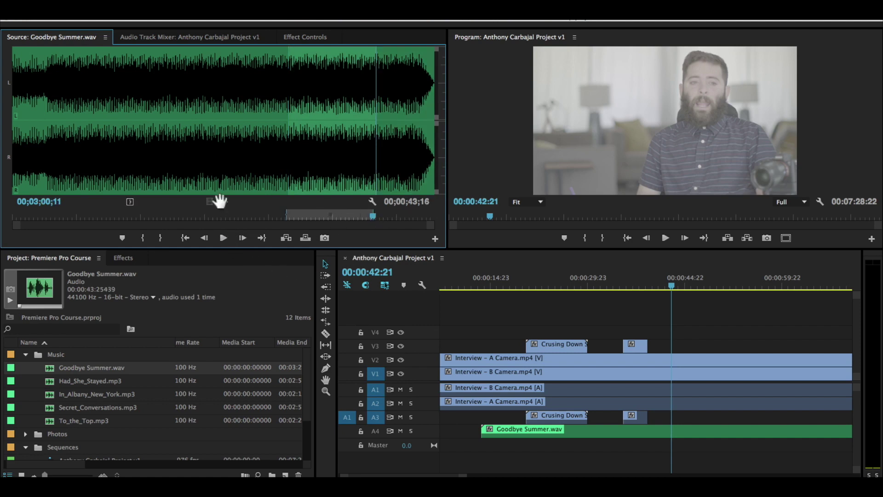
Drag the marked music near A4, test overwrite and insert onto A3, then undo both edits
drag(220, 201, 618, 443)
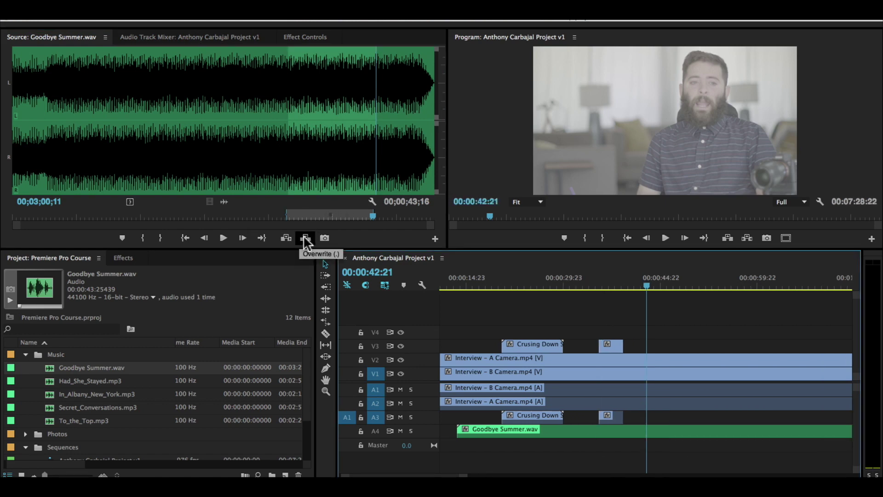
key(minus)
key(minus)
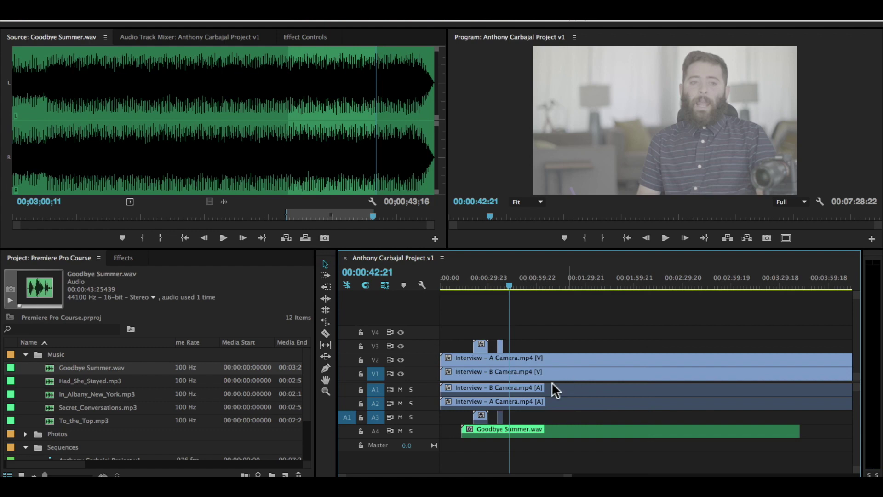
click(347, 417)
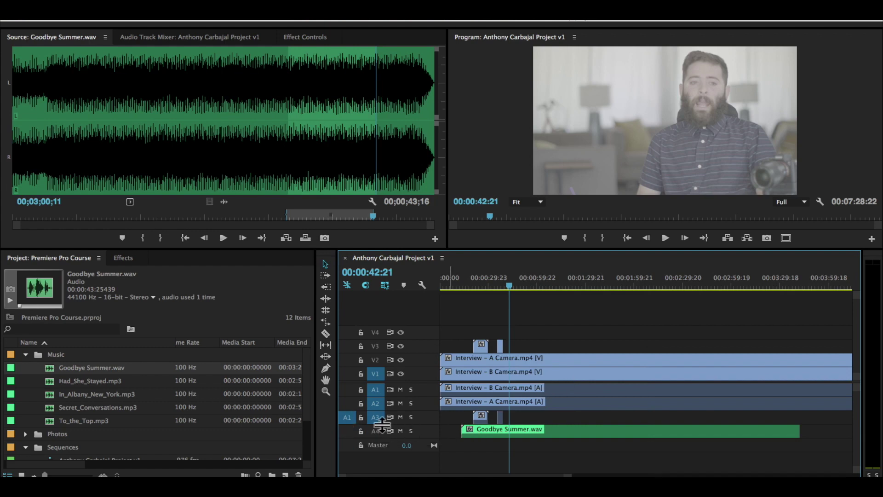
click(305, 238)
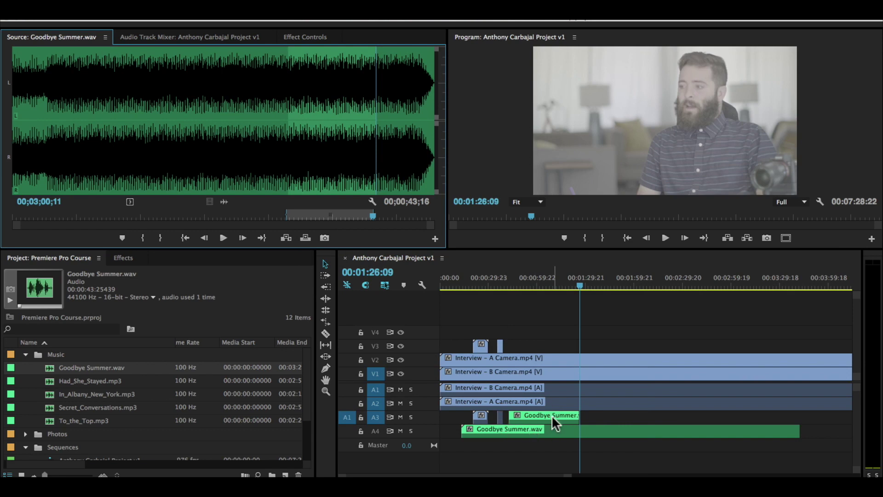
click(285, 238)
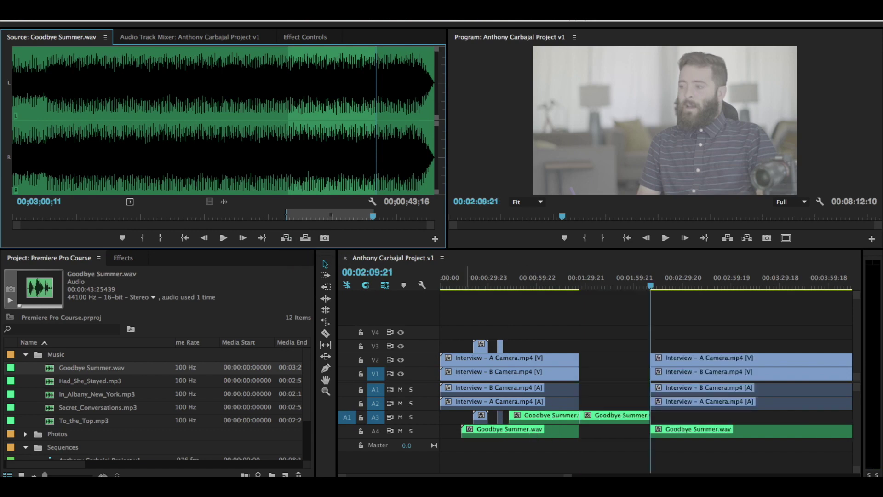
key(ctrl+z)
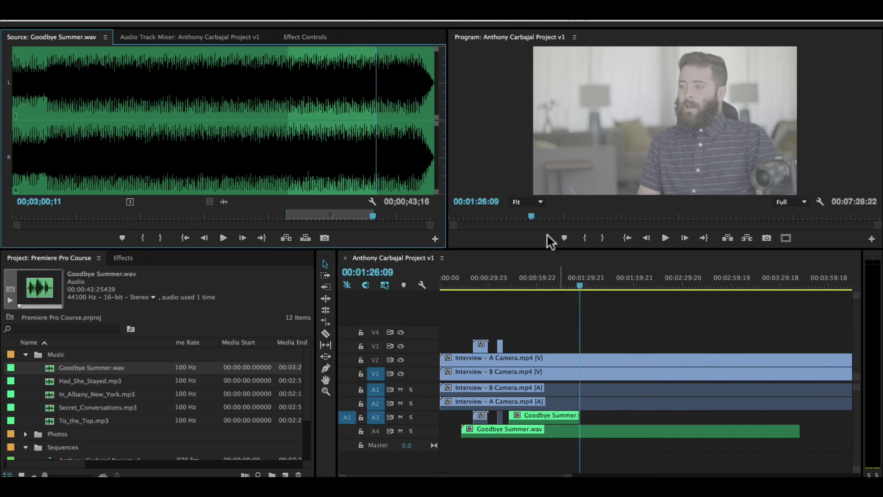
key(ctrl+z)
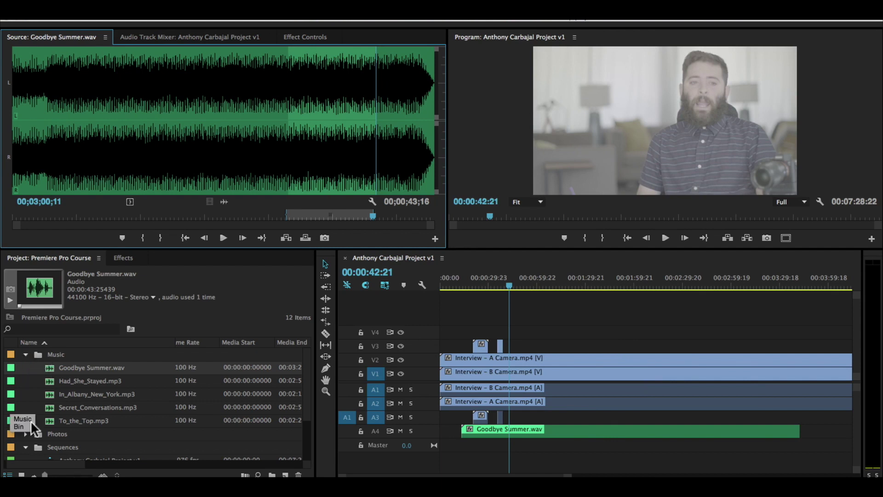
drag(466, 340, 550, 351)
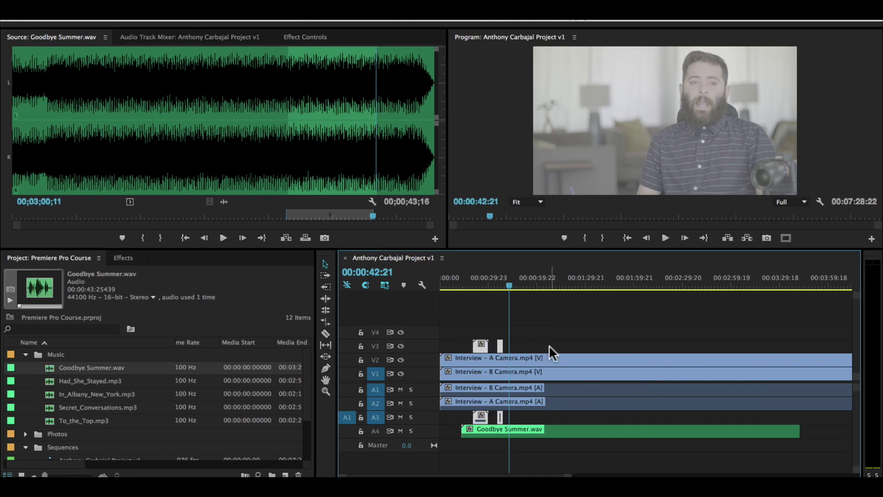
click(525, 330)
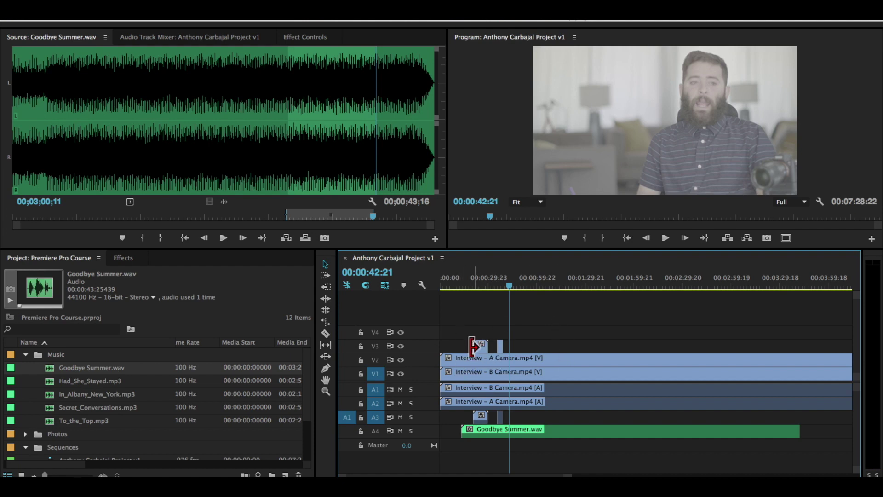